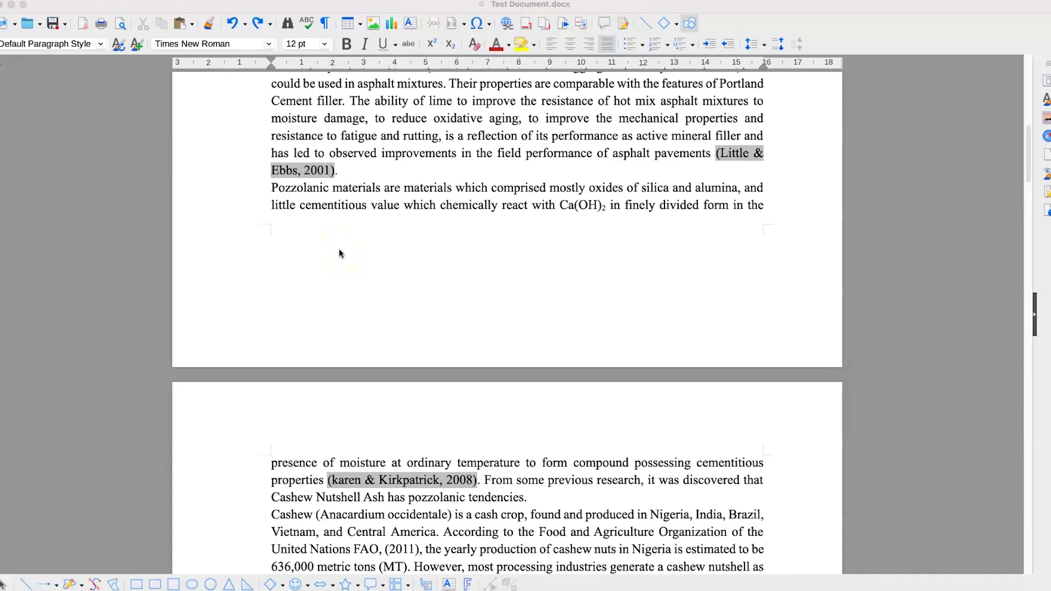
Place the cursor right after the paragraph ending '(Mohammed, 2016).'.
scroll(351, 269, "down", 10)
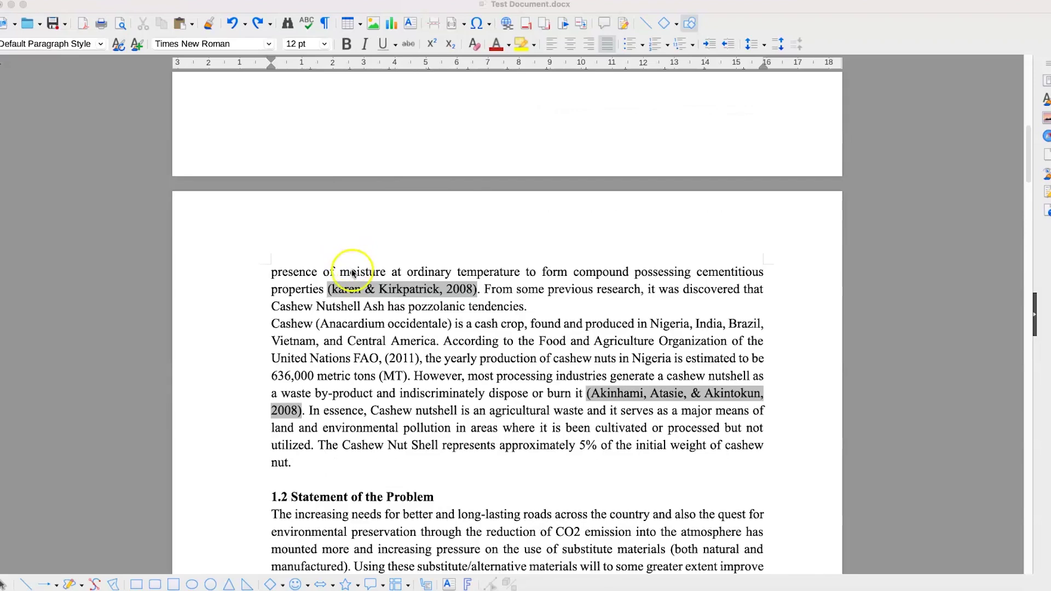
scroll(364, 324, "down", 14)
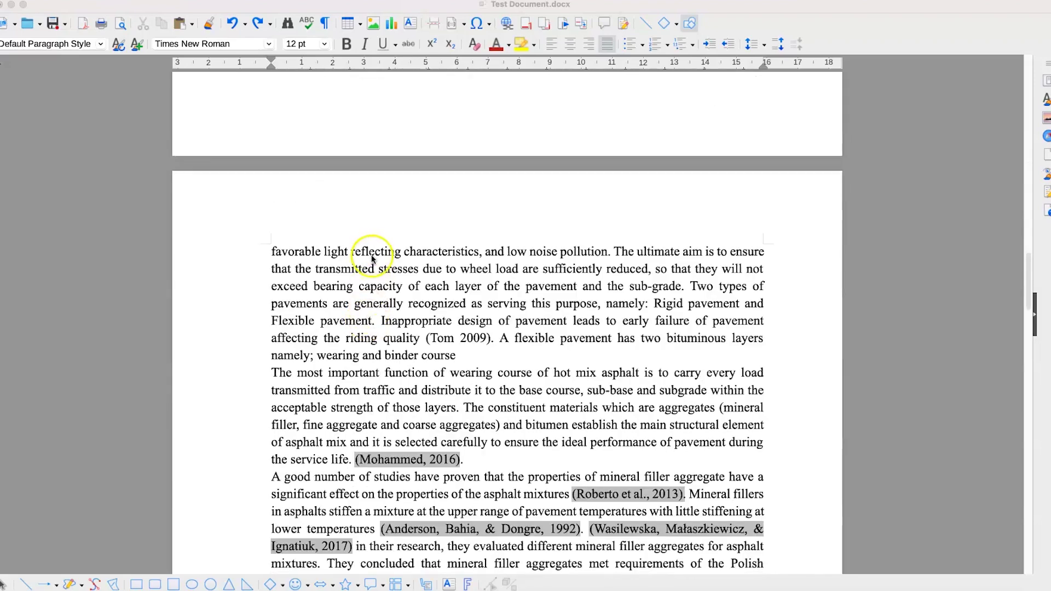
scroll(374, 263, "up", 8)
scroll(375, 263, "down", 15)
scroll(375, 263, "up", 6)
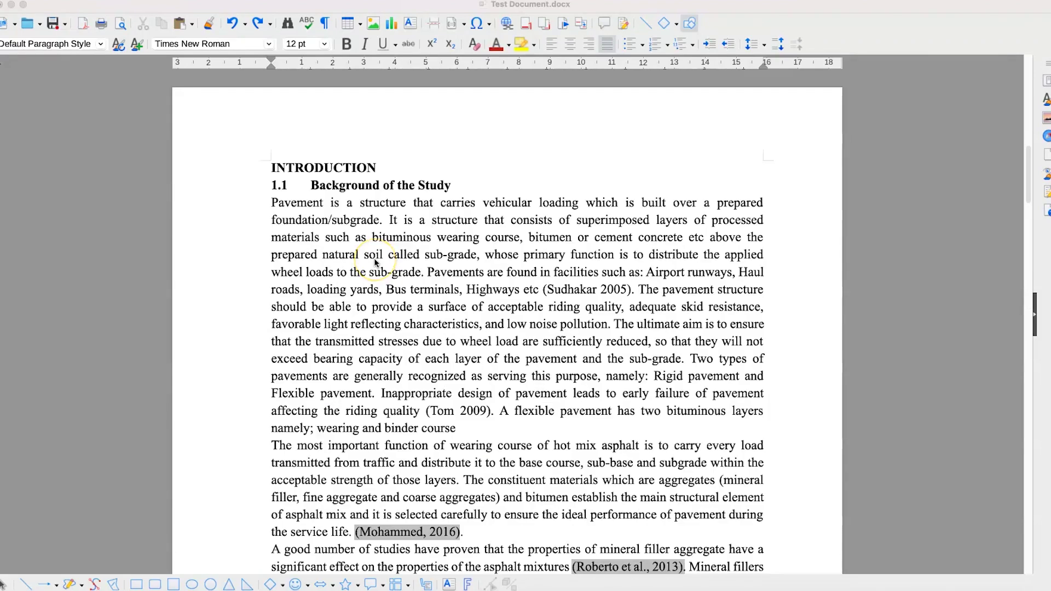
scroll(376, 263, "down", 9)
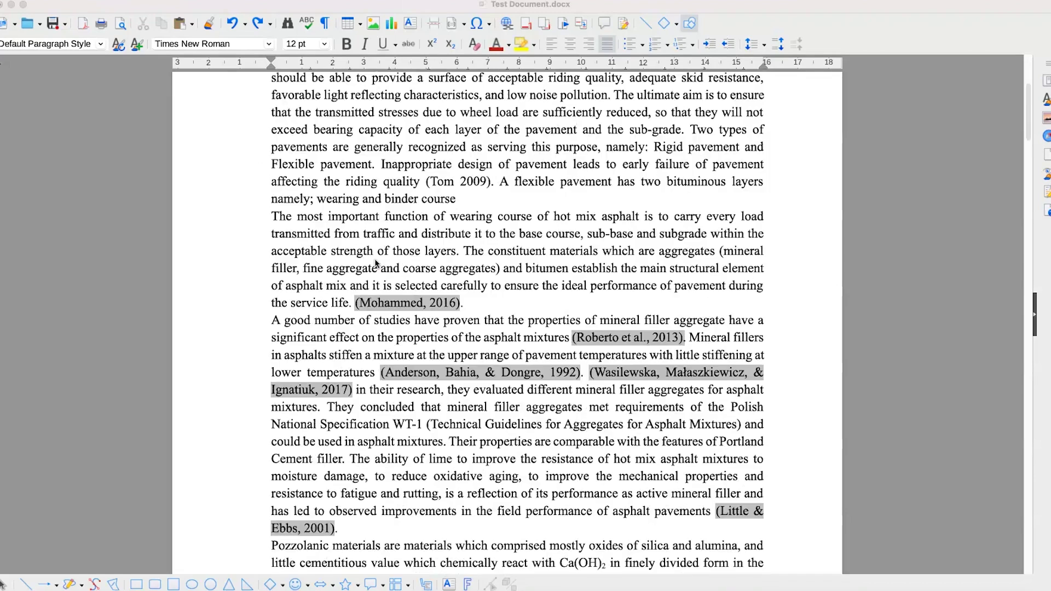
scroll(470, 179, "up", 2)
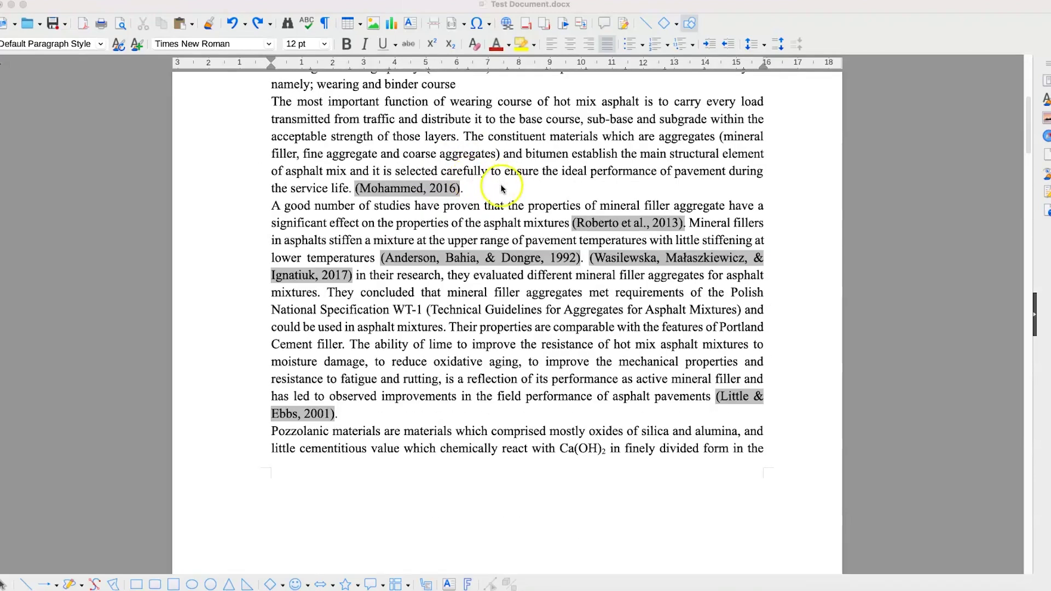
left_click(489, 190)
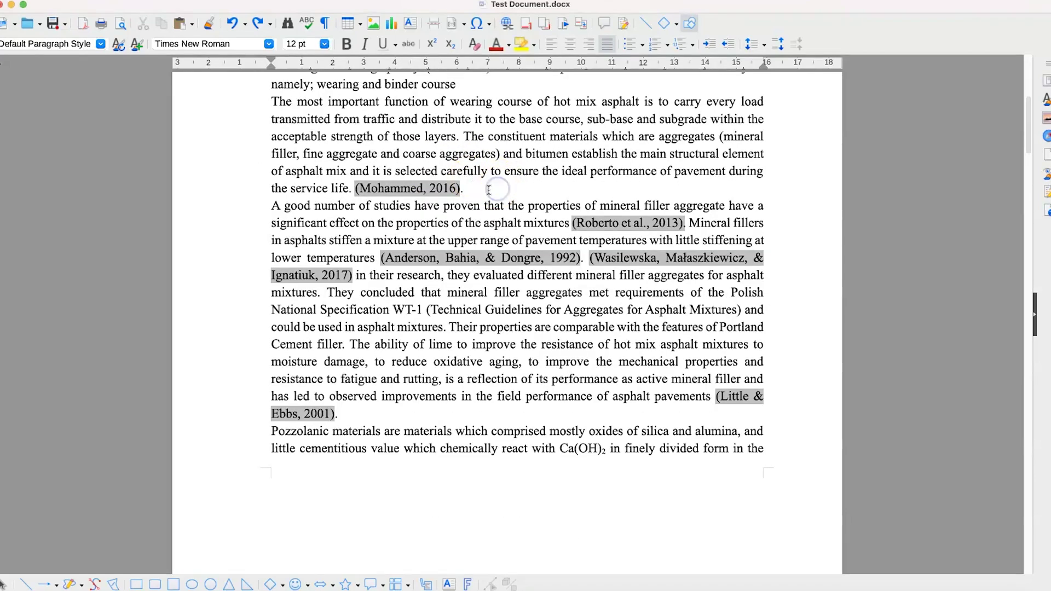
left_click(477, 196)
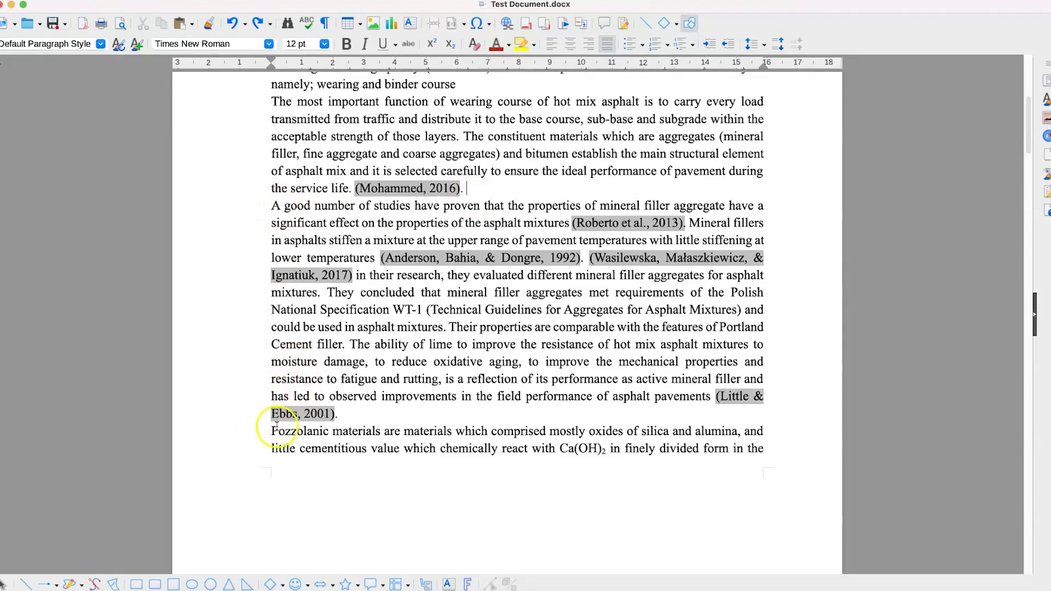
left_click(486, 191)
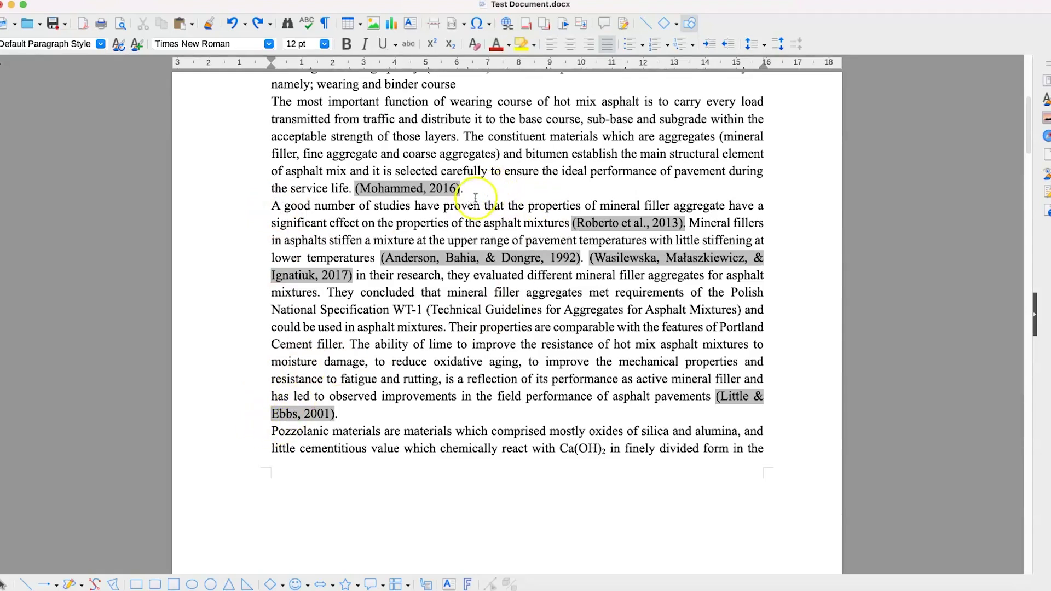
Insert a page break there so 'A good number of studies' starts a new page.
scroll(410, 272, "up", 3)
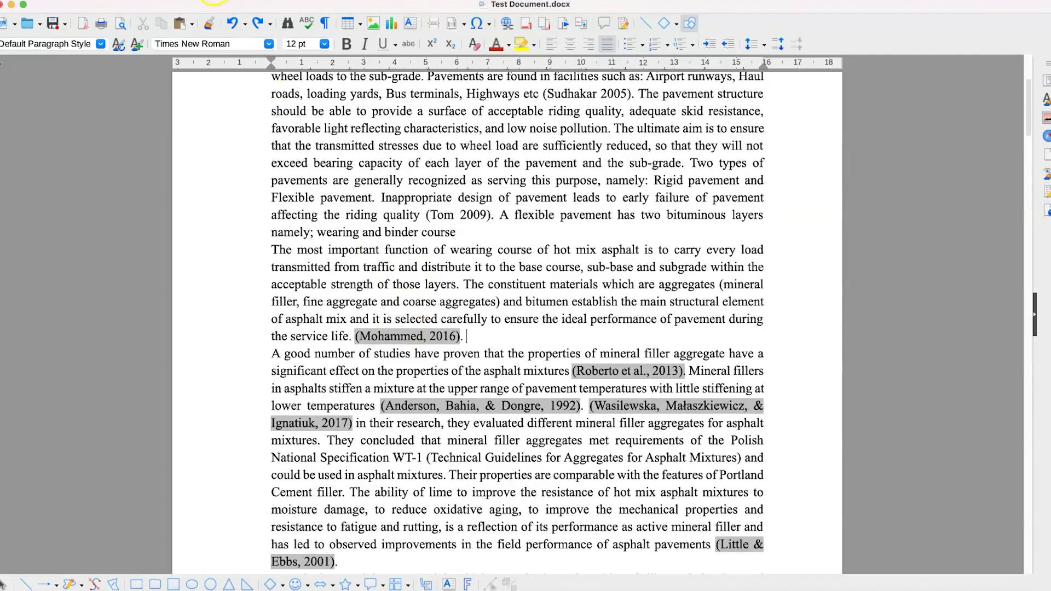
left_click(162, 1)
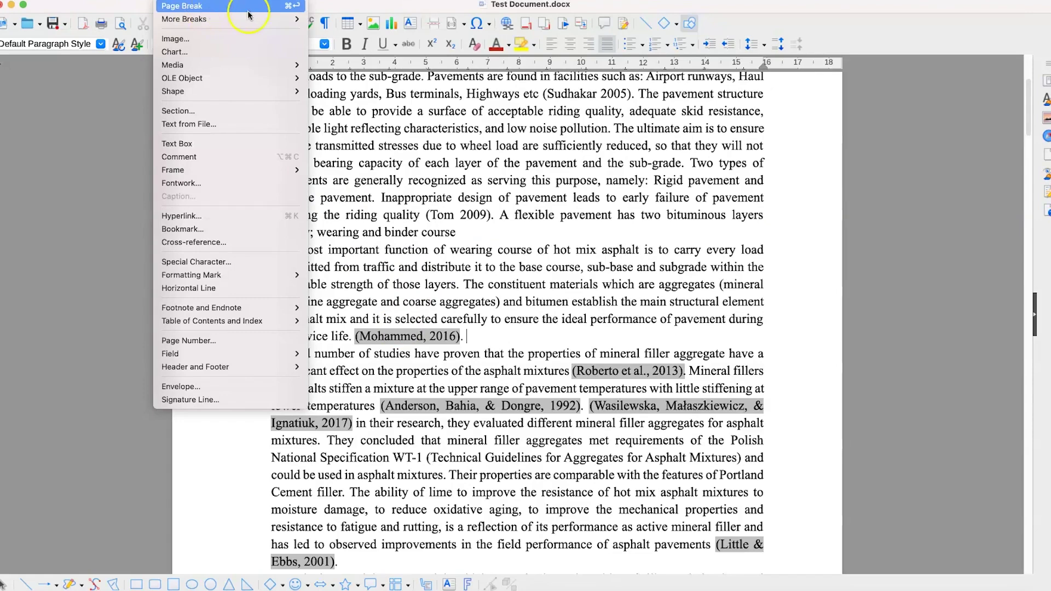
left_click(288, 6)
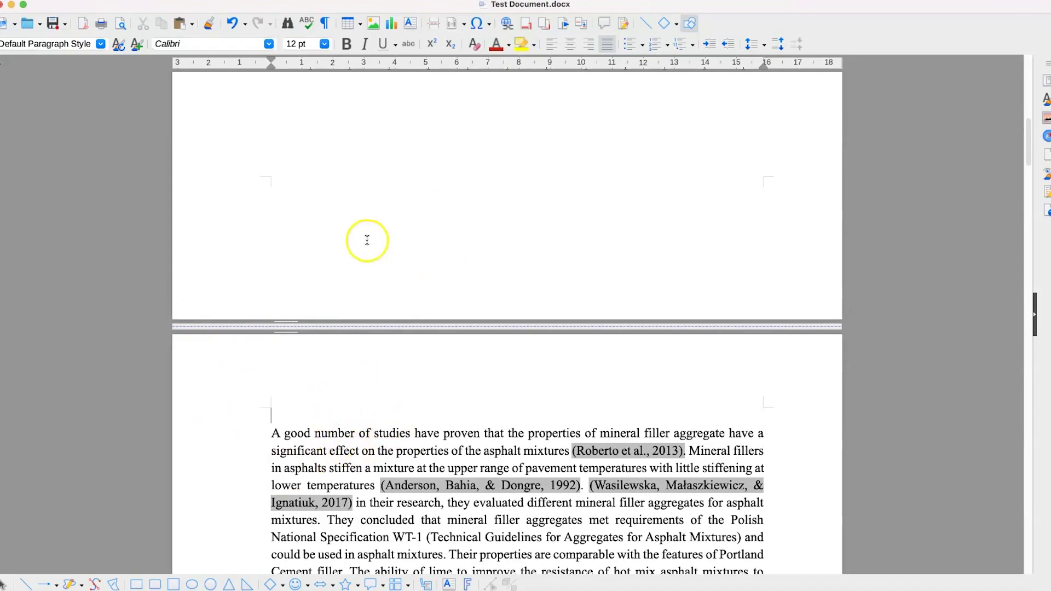
scroll(372, 235, "up", 10)
scroll(373, 247, "down", 10)
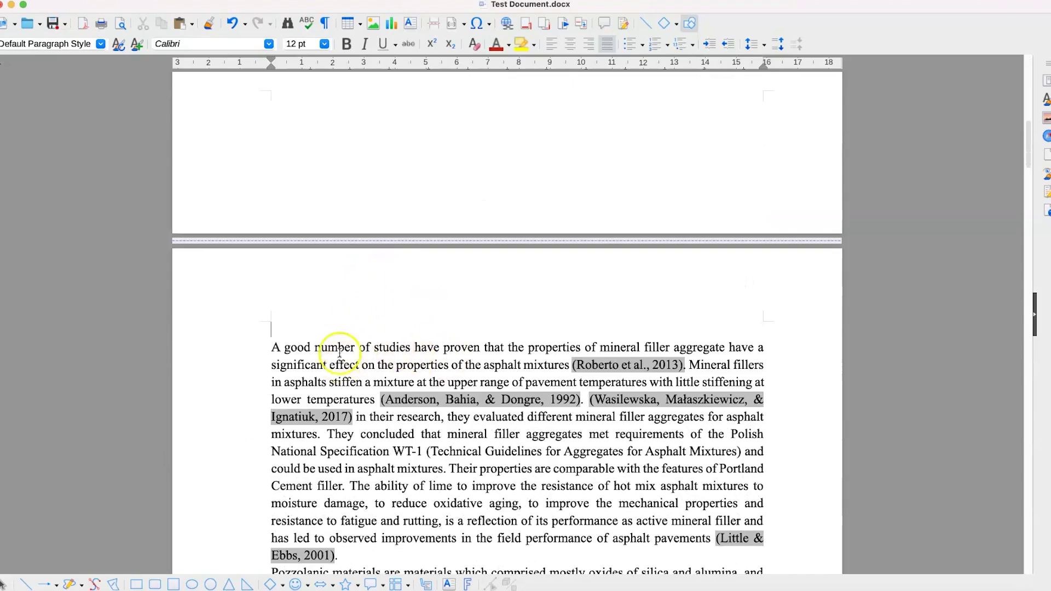
Set the new page's Next style to Landscape so the 'A good number of studies' page turns wide.
left_click(332, 345)
right_click(332, 345)
left_click(364, 474)
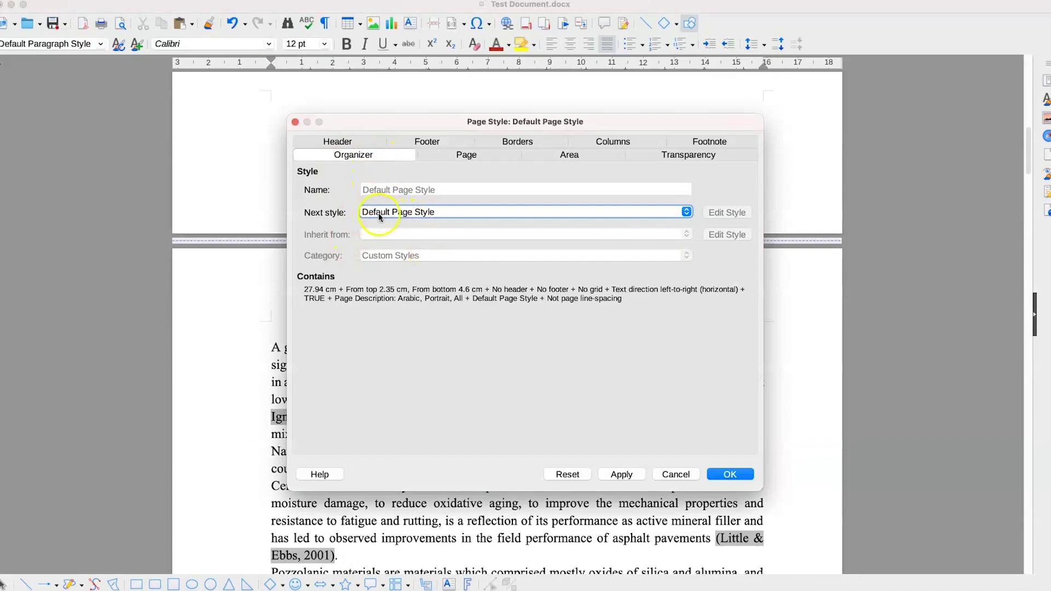
left_click(447, 214)
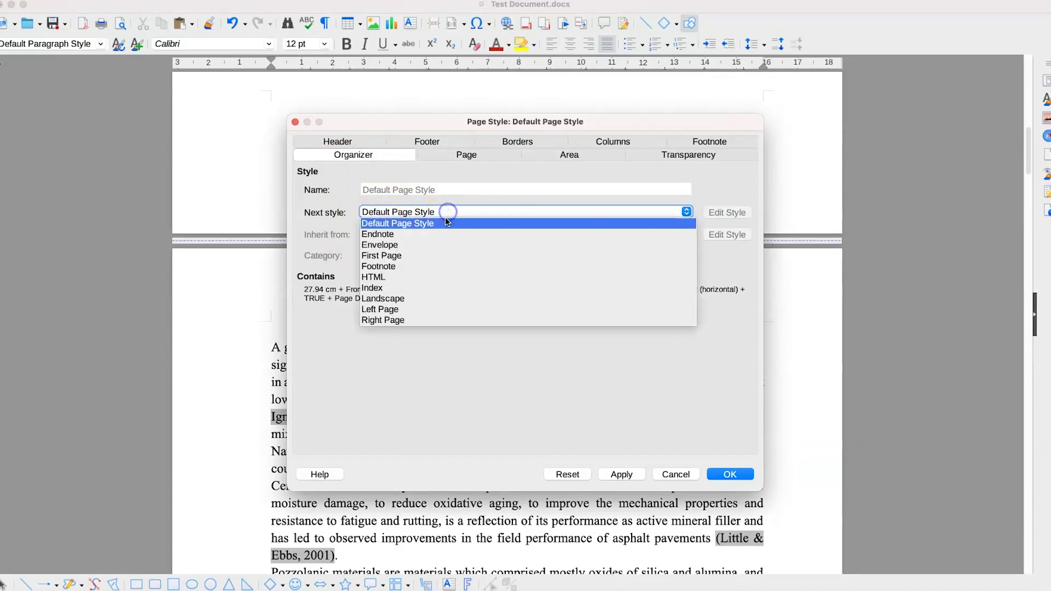
left_click(437, 300)
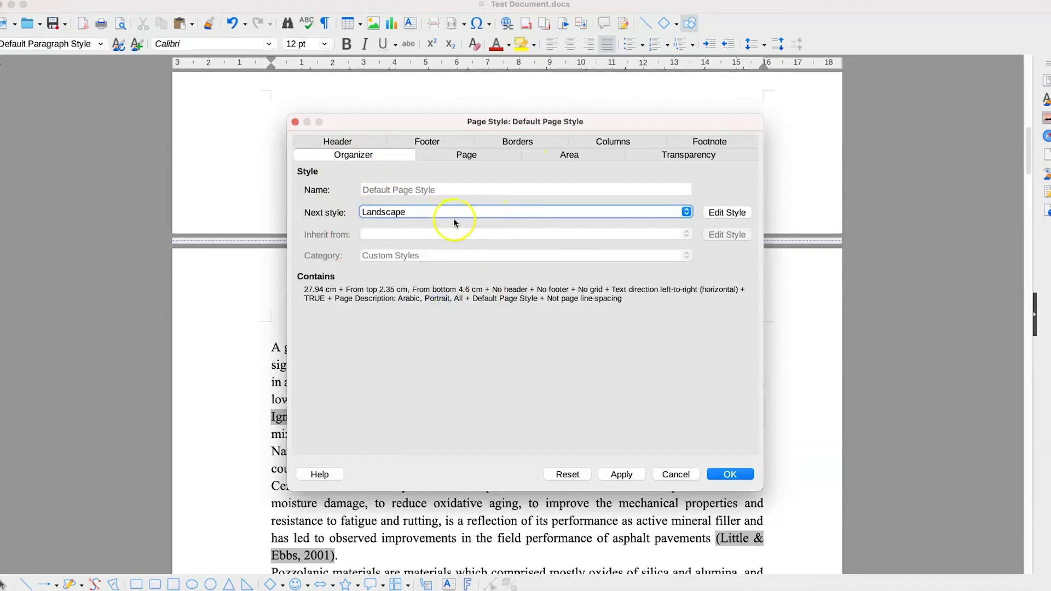
left_click(627, 475)
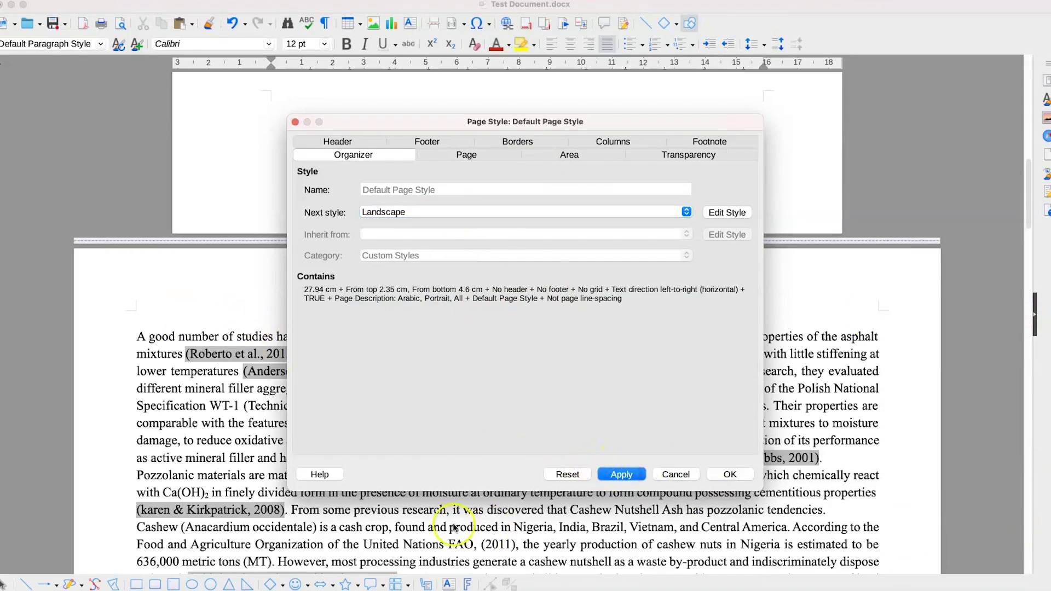
left_click(731, 474)
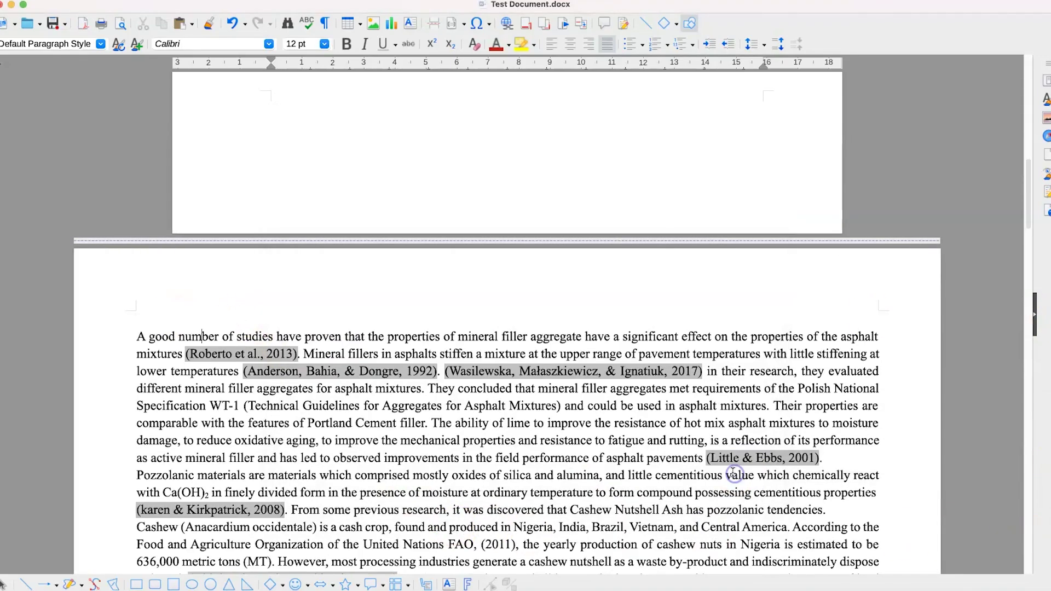
scroll(468, 418, "down", 15)
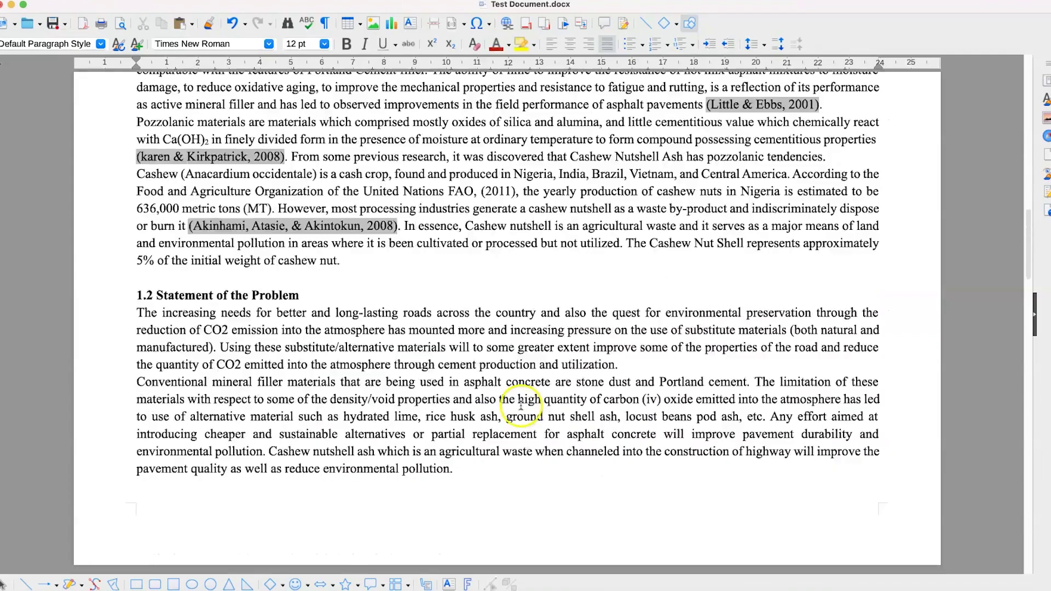
scroll(525, 404, "down", 15)
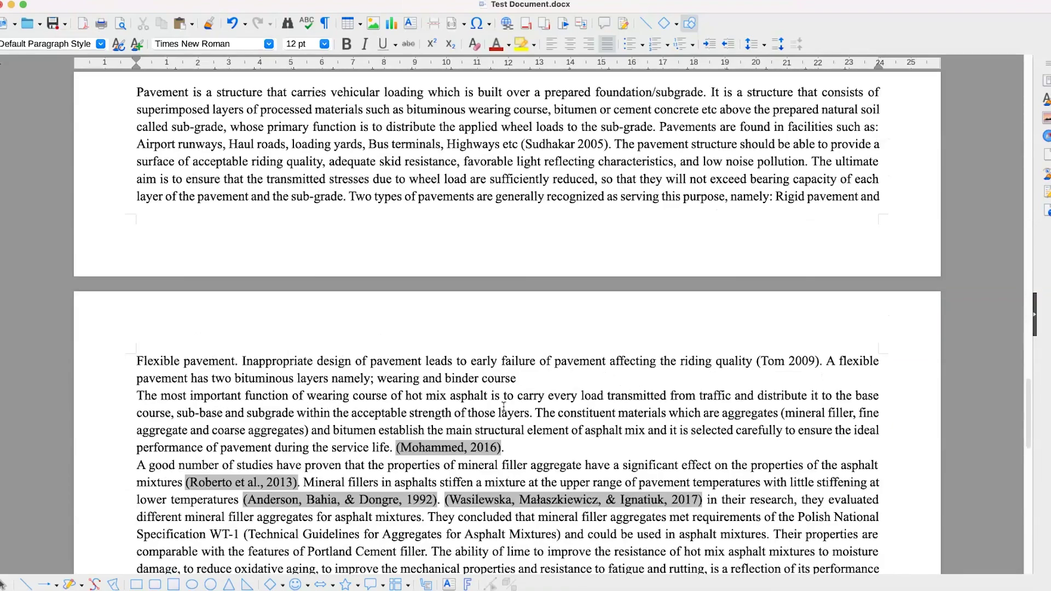
scroll(504, 406, "down", 3)
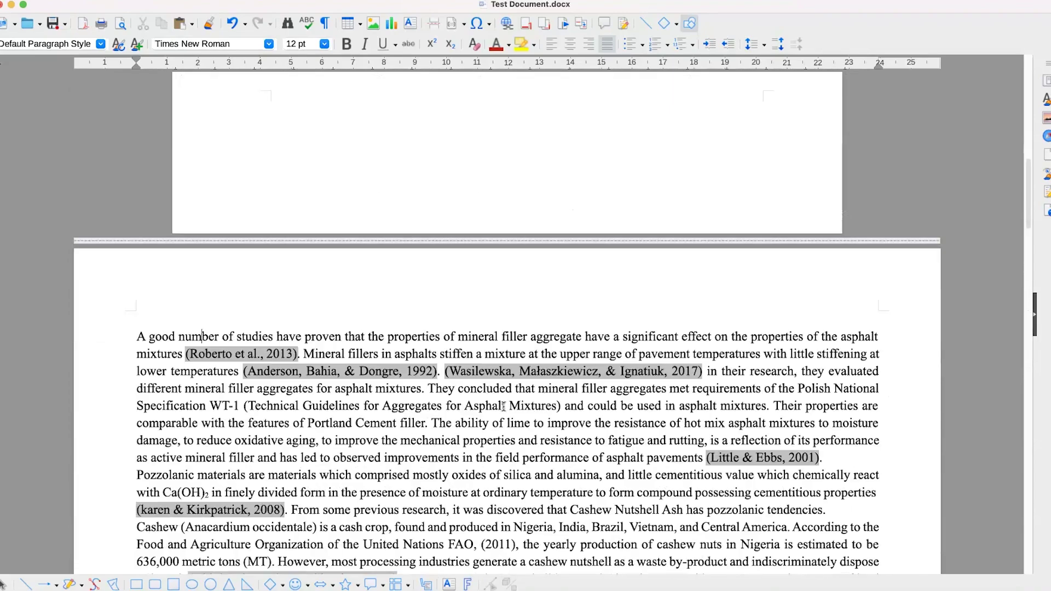
scroll(504, 406, "down", 20)
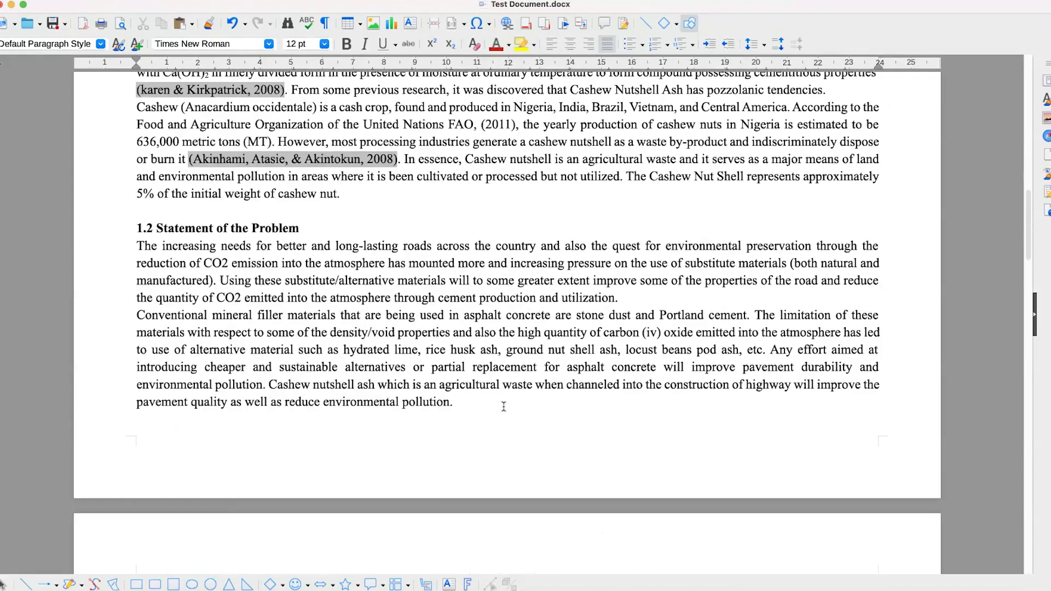
left_click(500, 302)
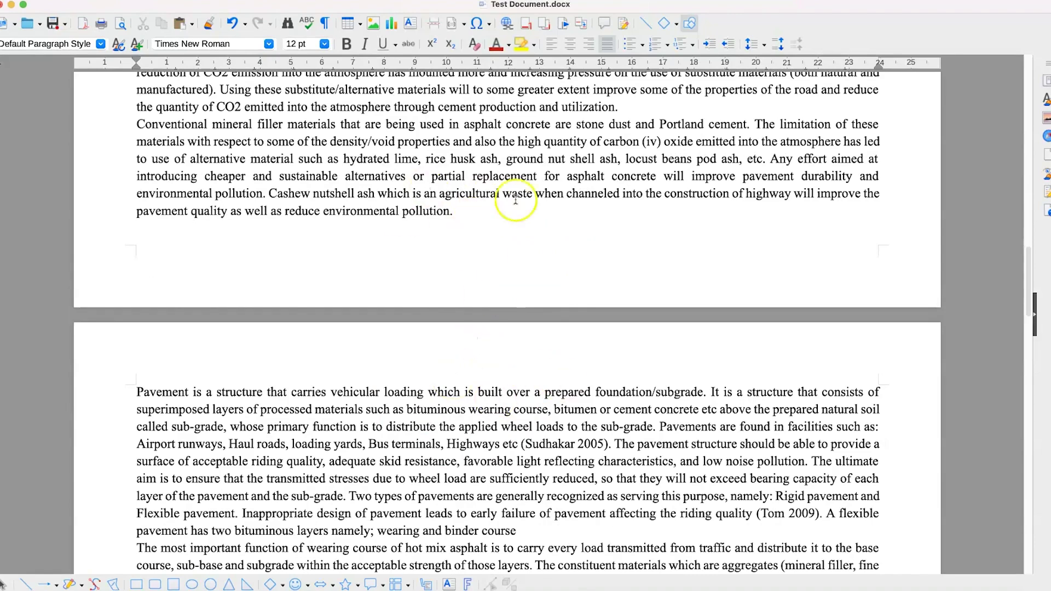
Insert a page break after the problem statement and move into the Pavement paragraph.
left_click(164, 1)
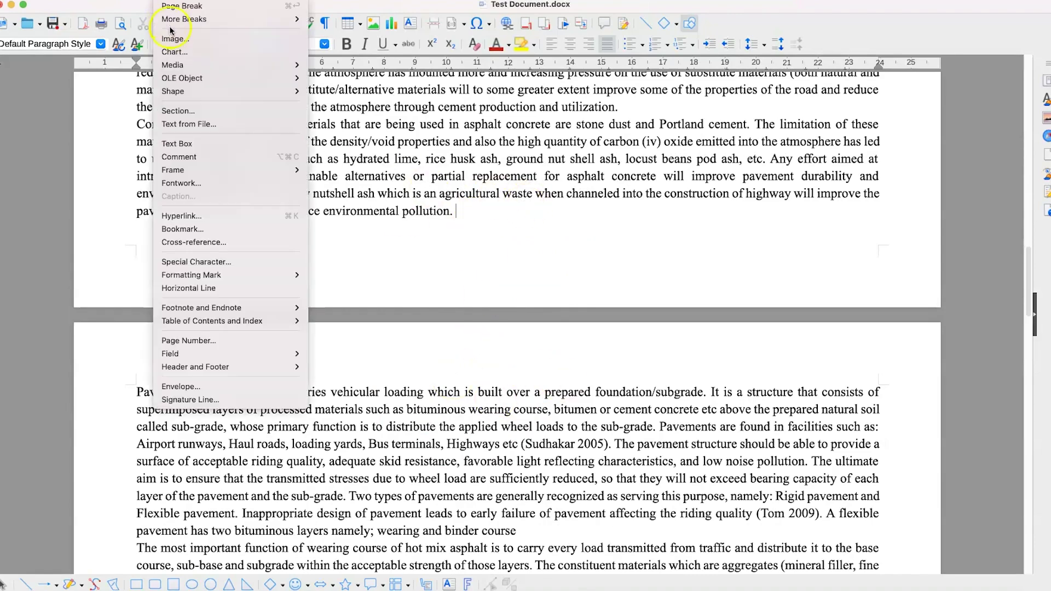
left_click(169, 8)
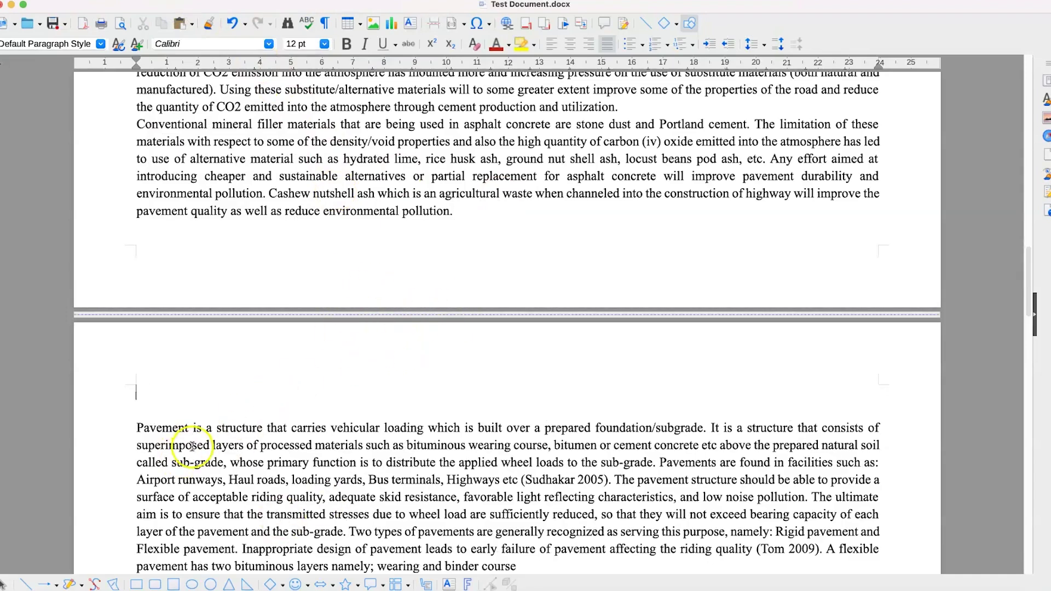
left_click(189, 428)
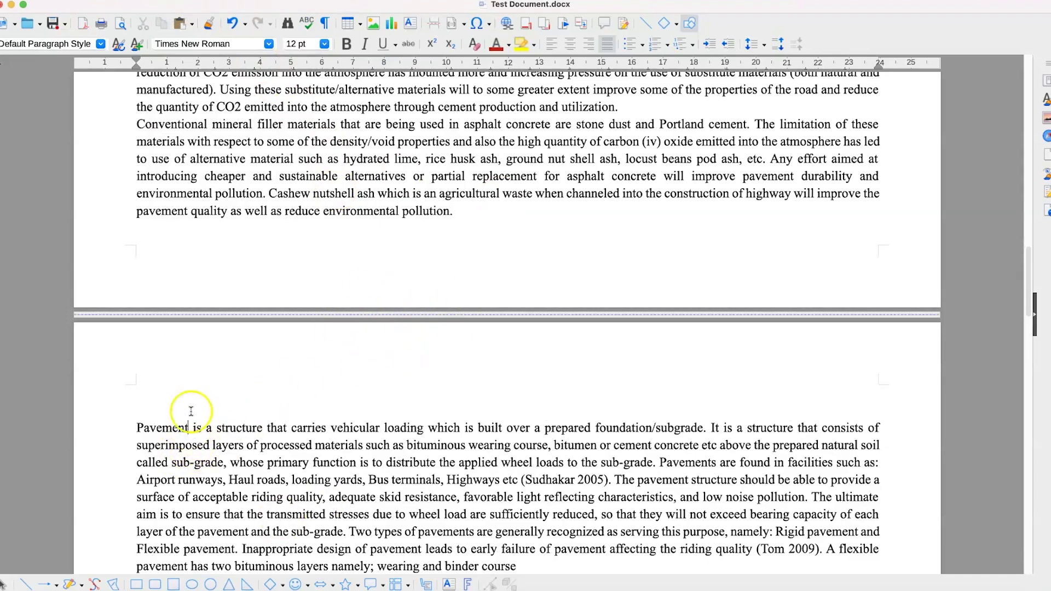
Set the Landscape page style's Next style to Default Page Style and apply it.
right_click(190, 416)
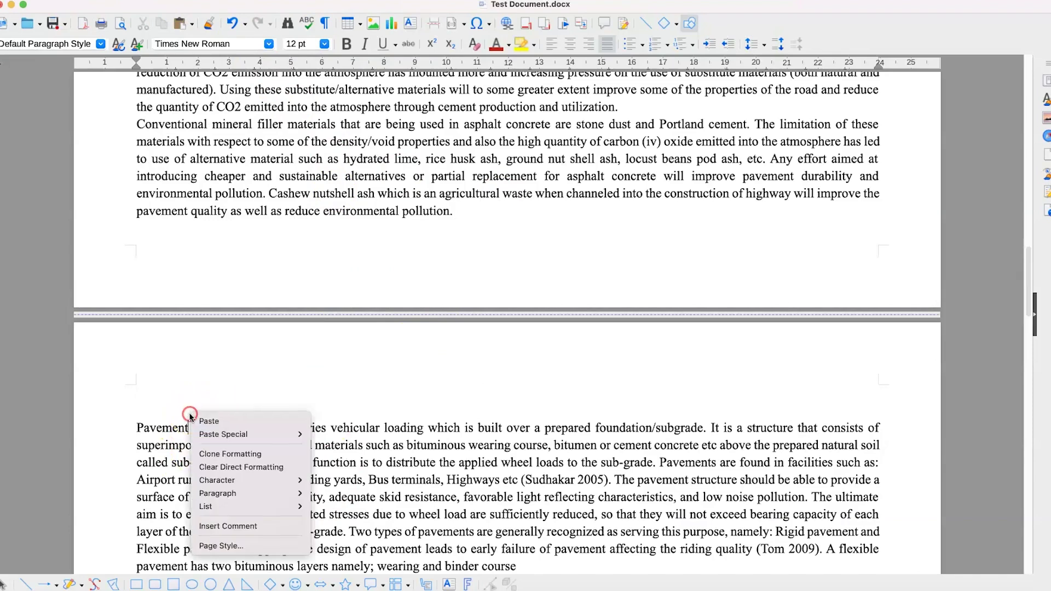
left_click(224, 546)
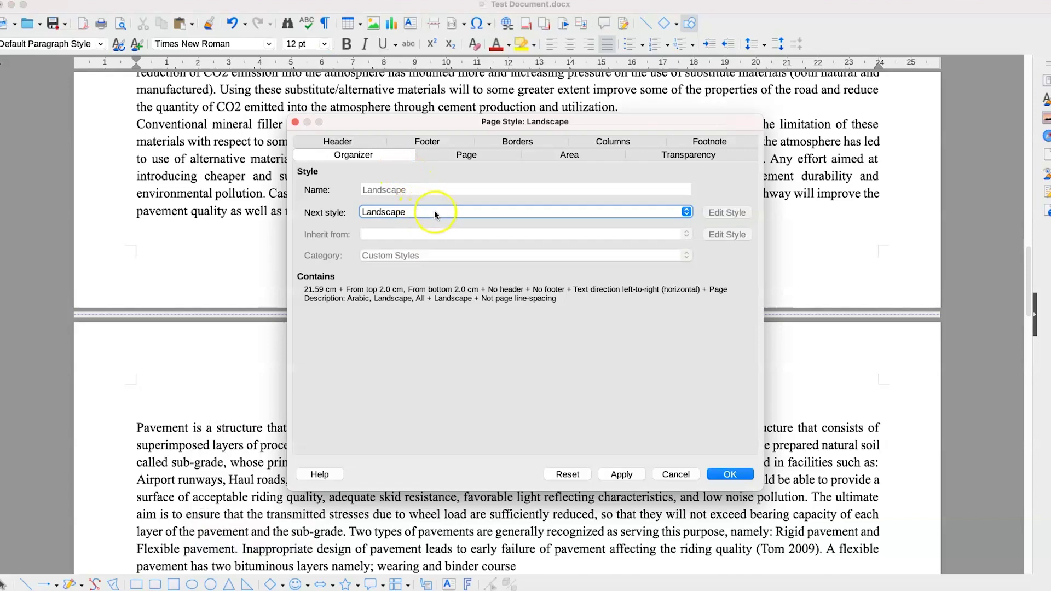
left_click(434, 212)
left_click(436, 212)
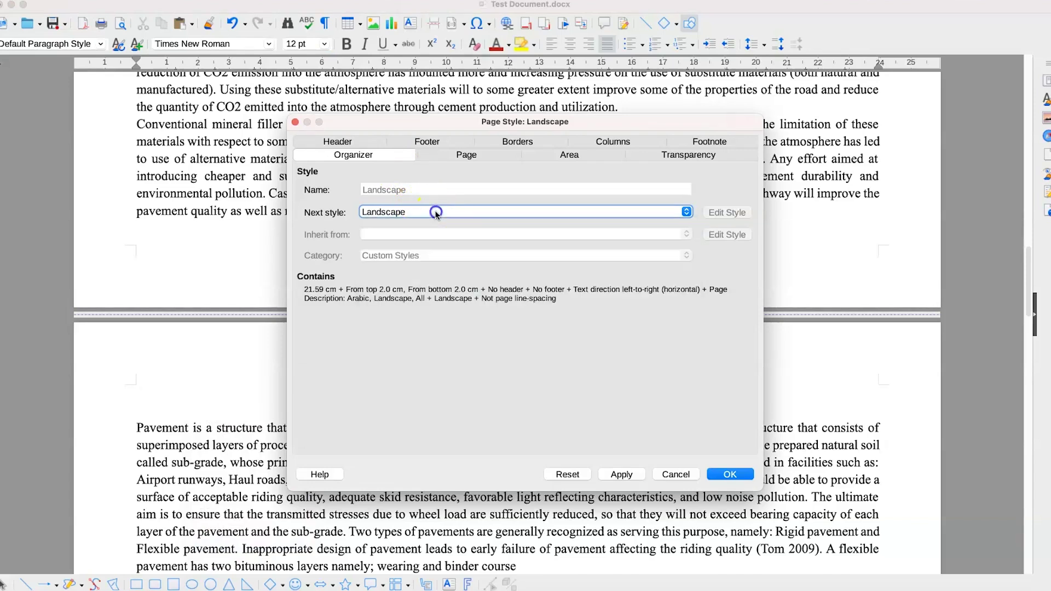
left_click(619, 476)
left_click(493, 213)
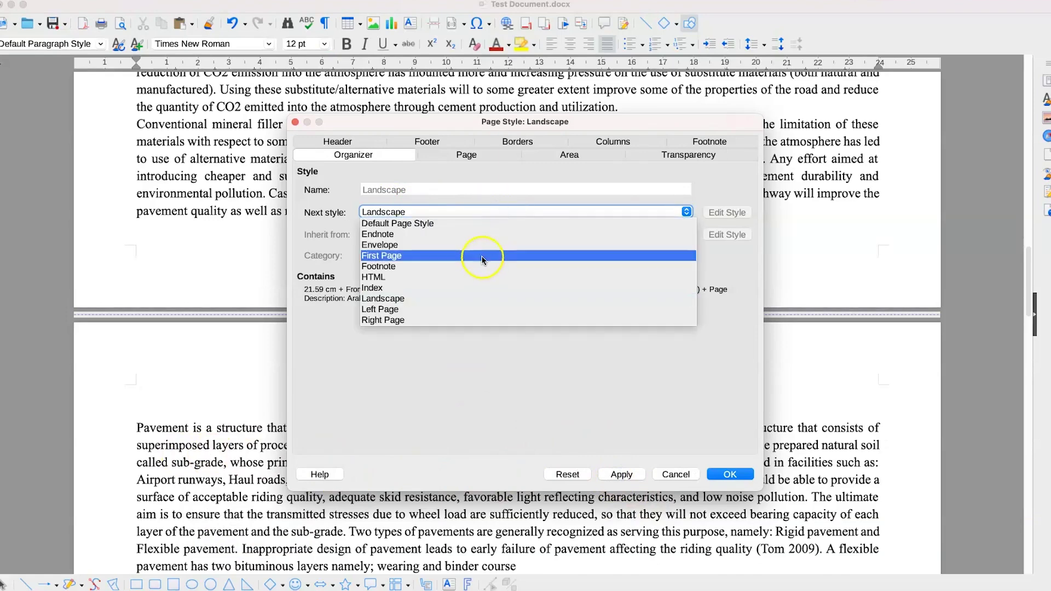
left_click(479, 223)
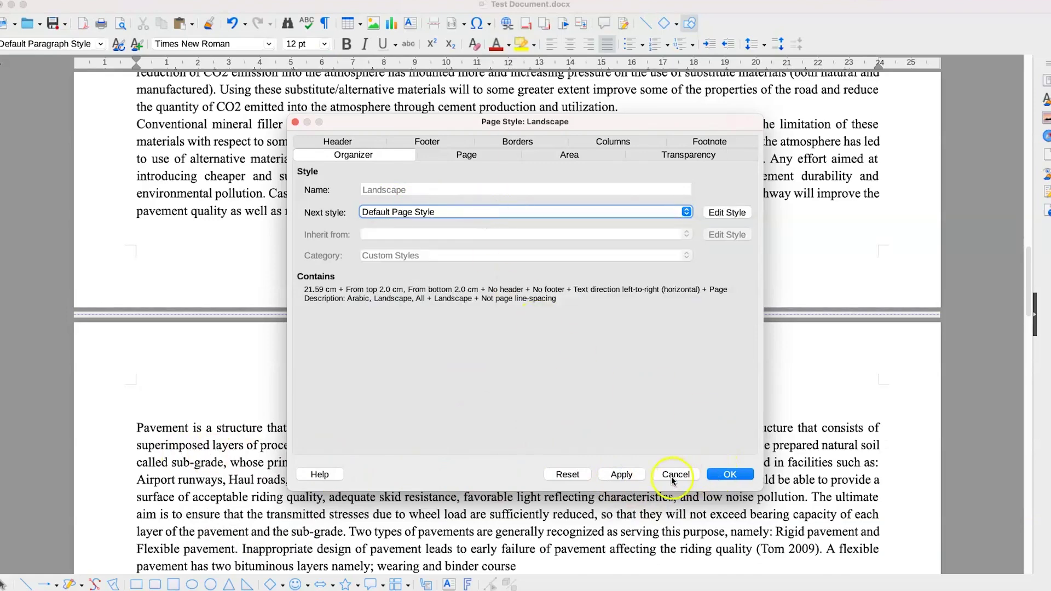
left_click(623, 476)
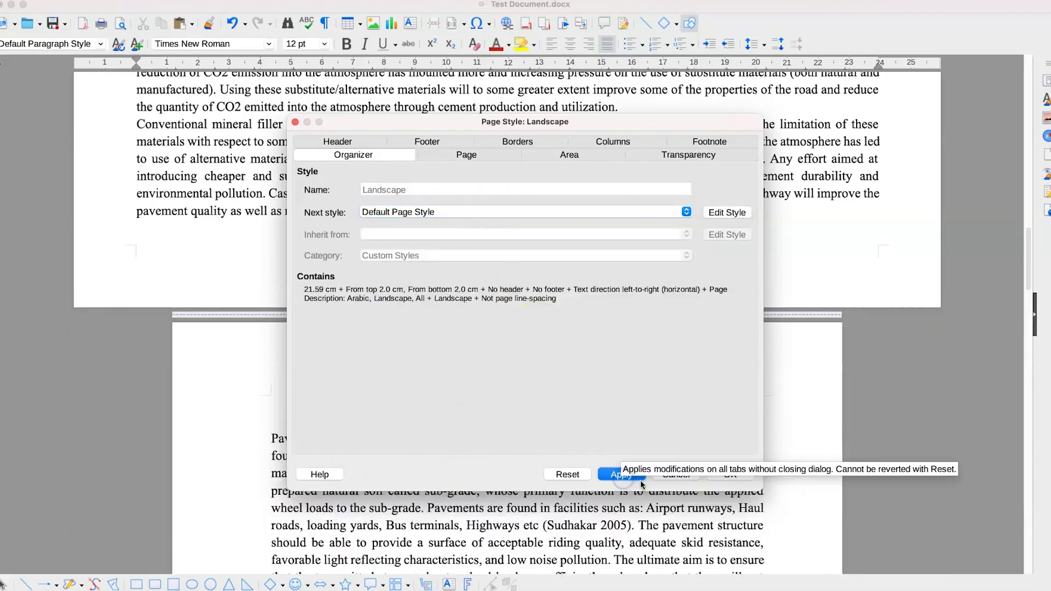
left_click(730, 475)
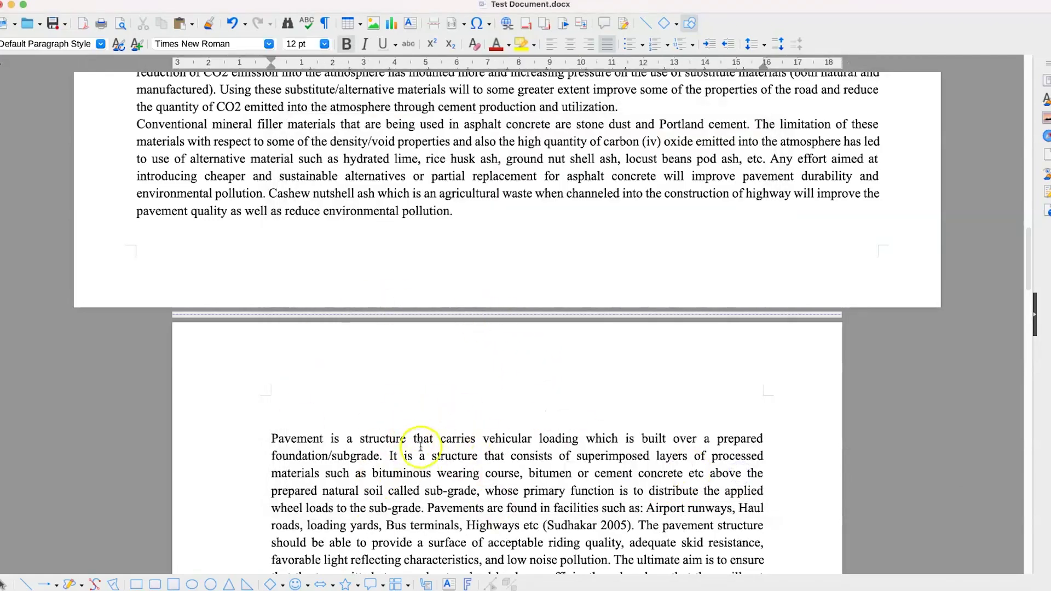
scroll(428, 420, "down", 15)
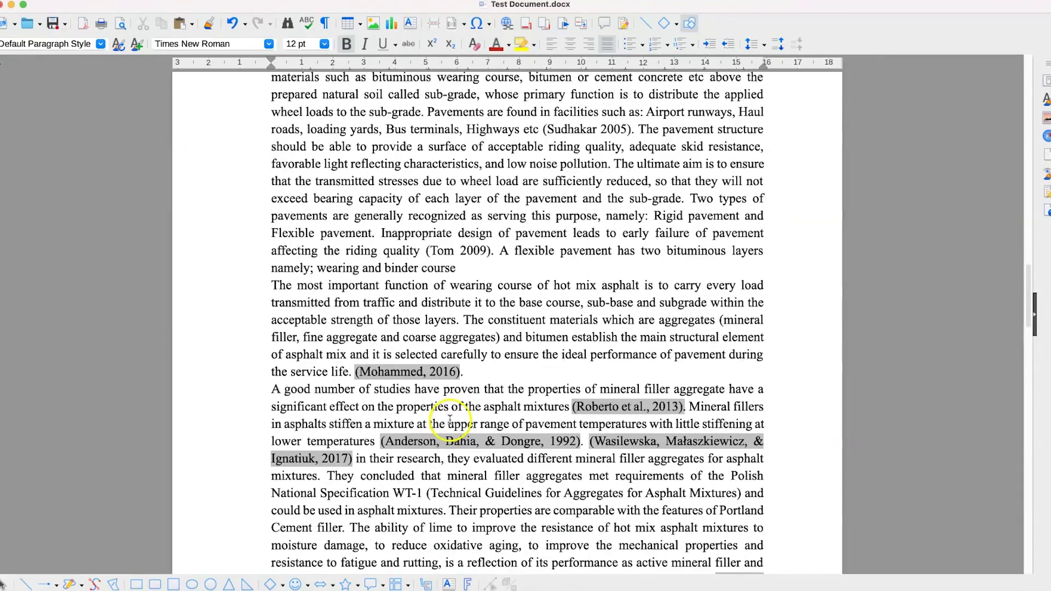
scroll(449, 420, "down", 8)
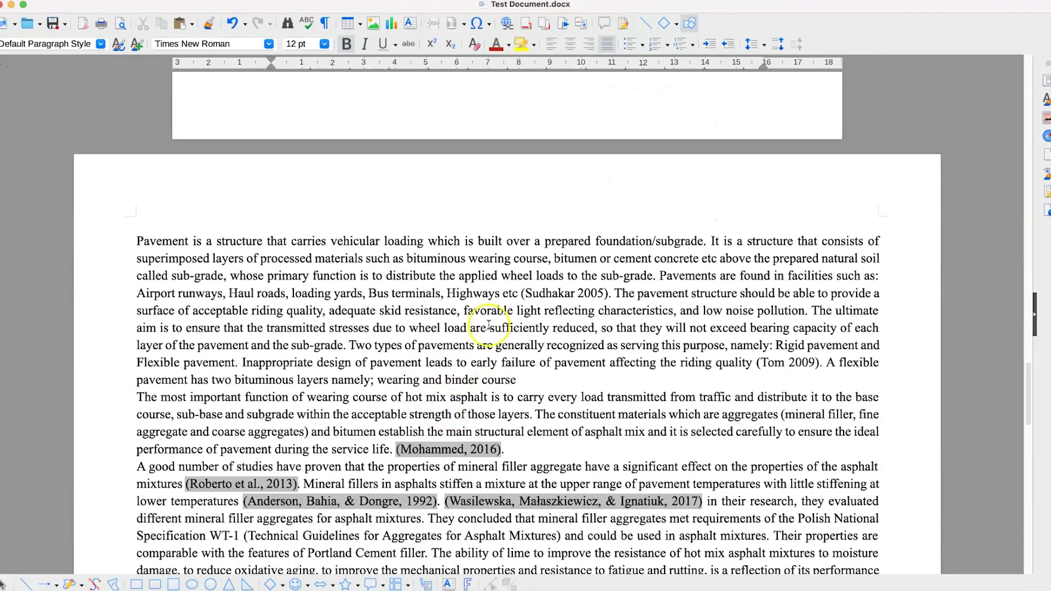
left_click(372, 240)
right_click(469, 243)
left_click(500, 377)
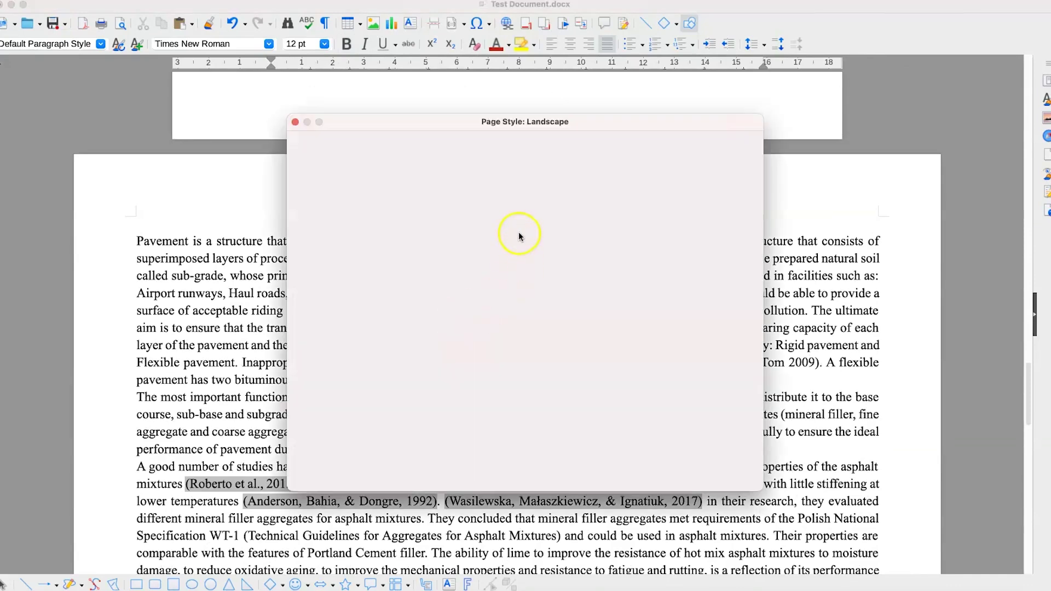
left_click(489, 214)
left_click(486, 223)
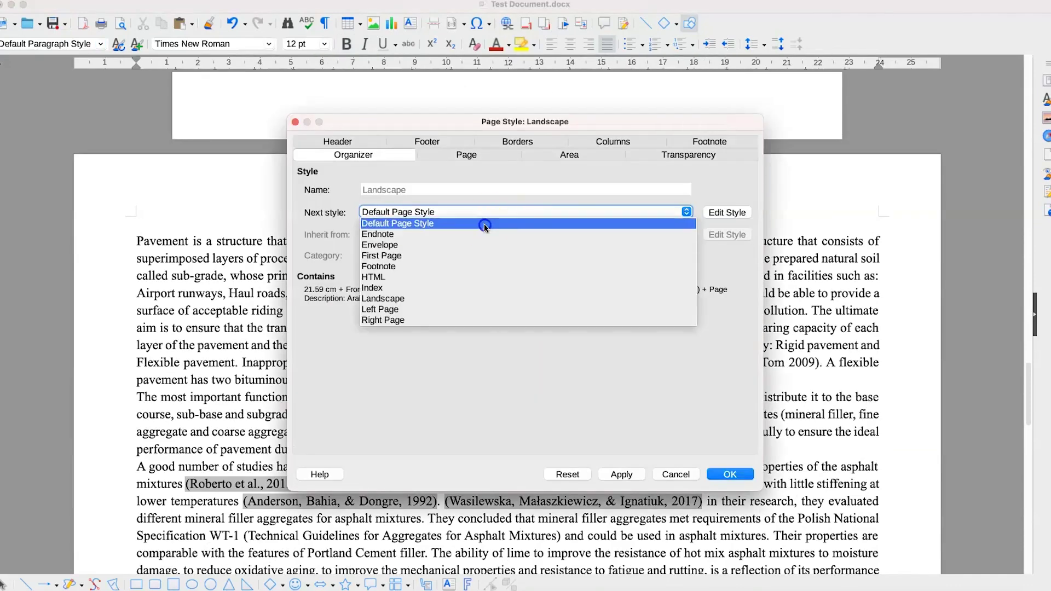
left_click(621, 475)
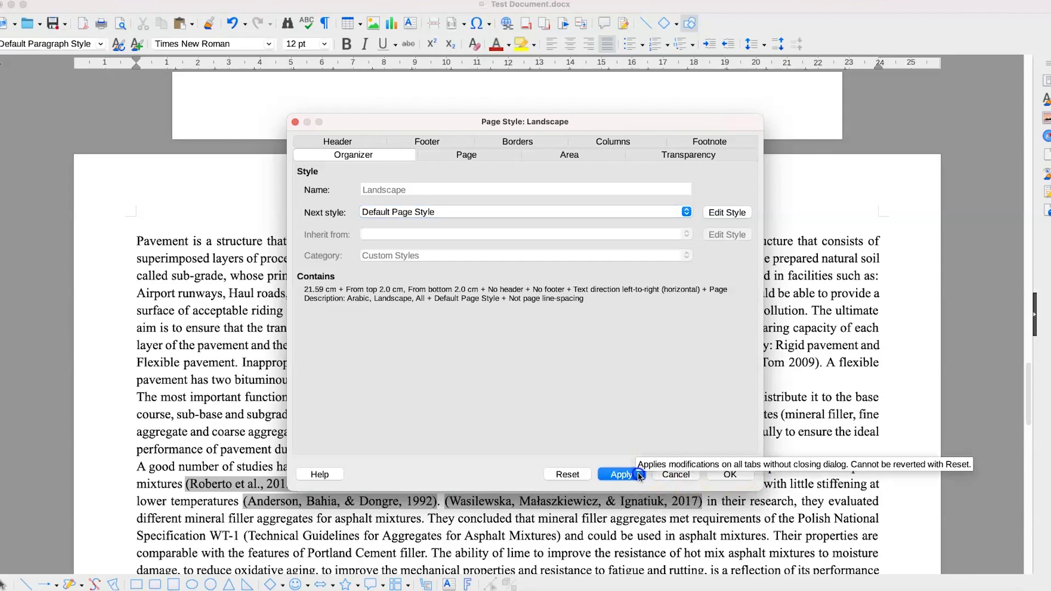
left_click(731, 474)
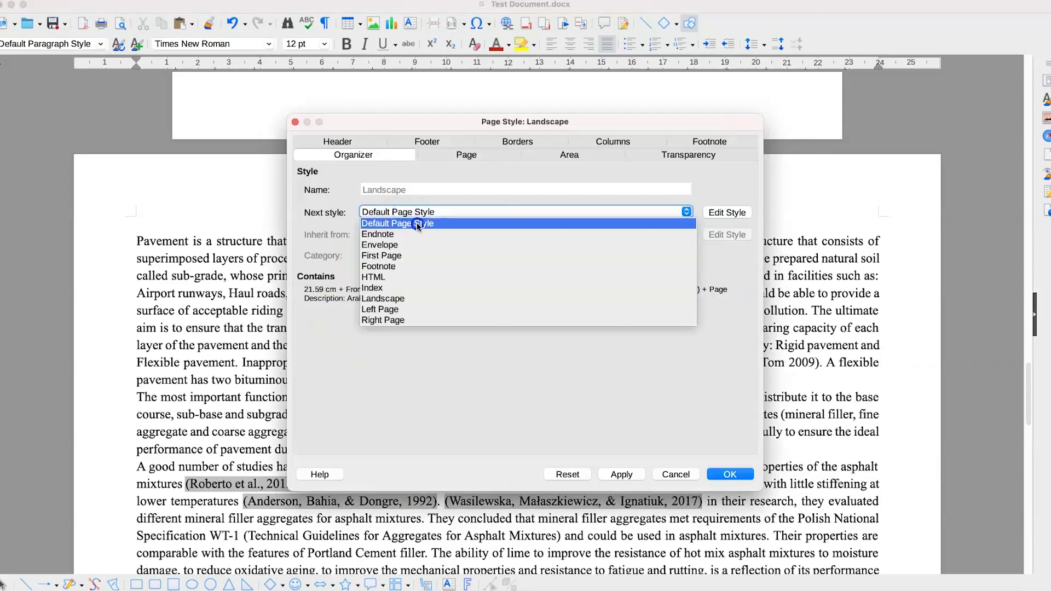
left_click(417, 225)
left_click(616, 476)
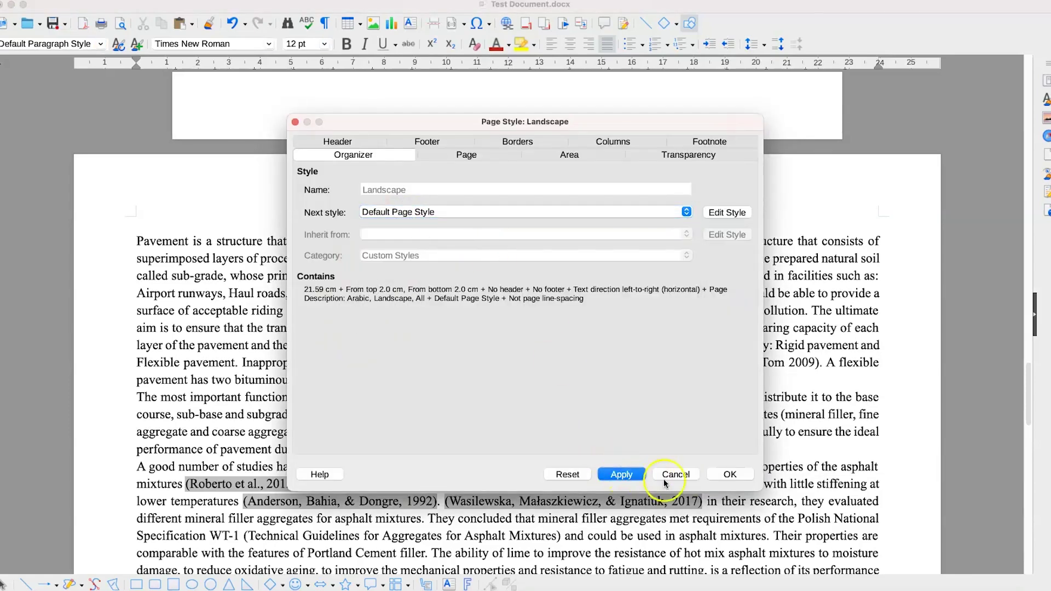
left_click(684, 473)
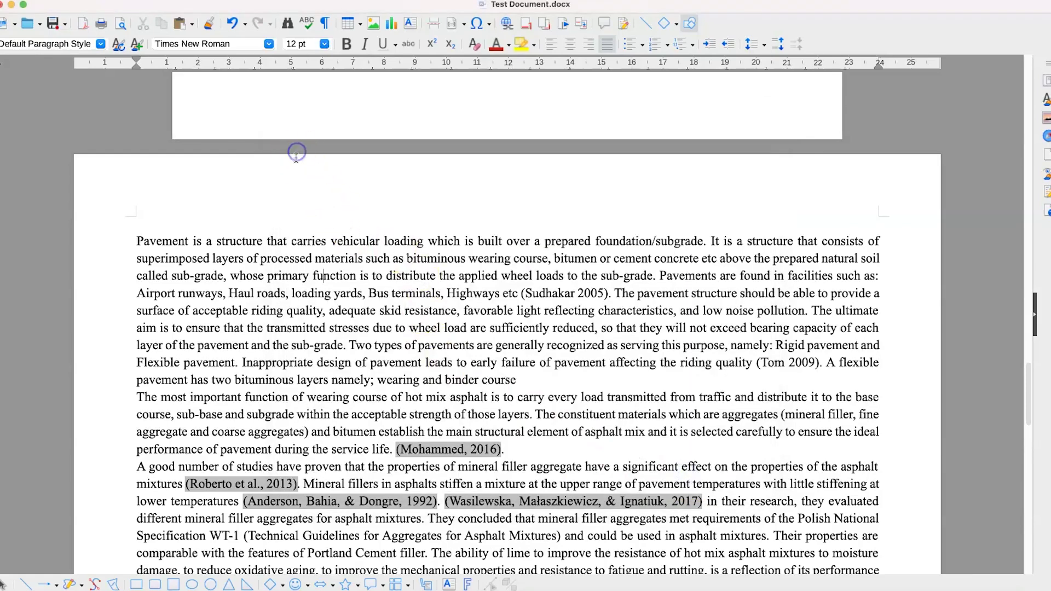
Insert a page break after the Pozzolanic text.
scroll(146, 235, "up", 3)
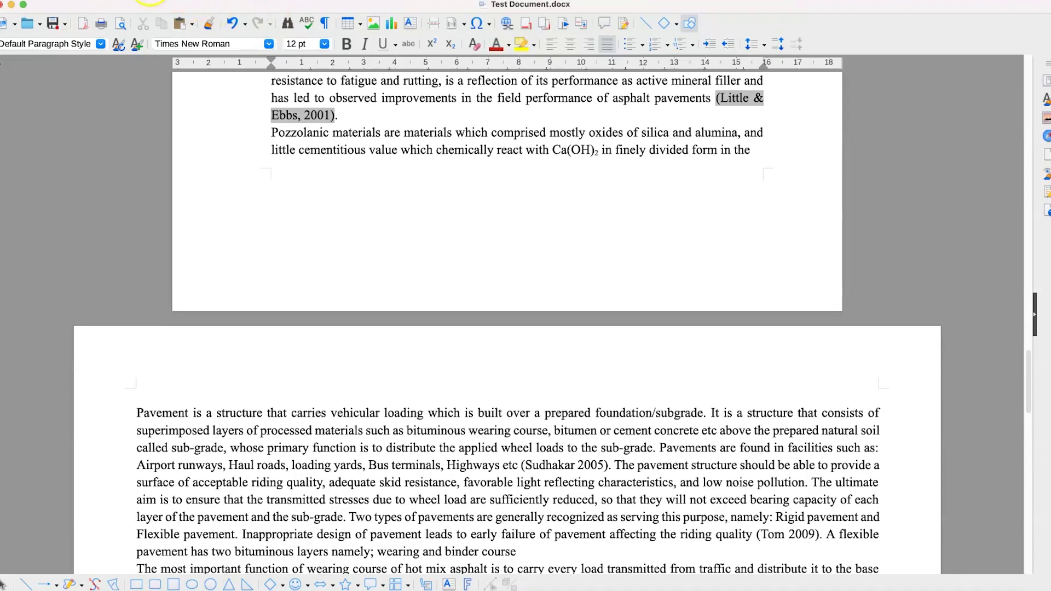
left_click(159, 2)
left_click(162, 2)
left_click(162, 1)
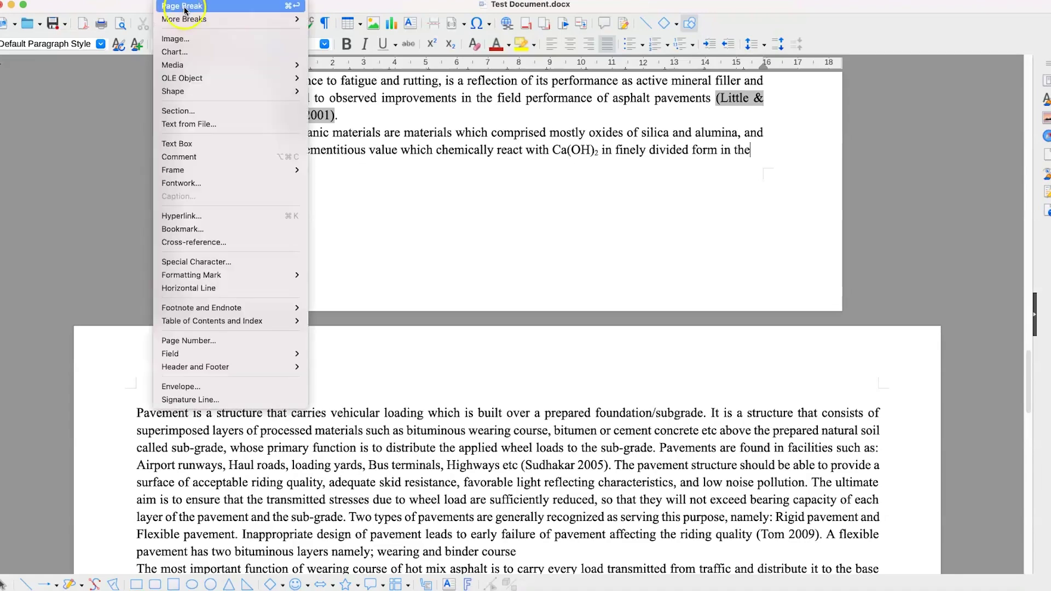
left_click(192, 6)
Set the new page's Next style to Default Page Style so the Pavement page becomes portrait.
right_click(247, 443)
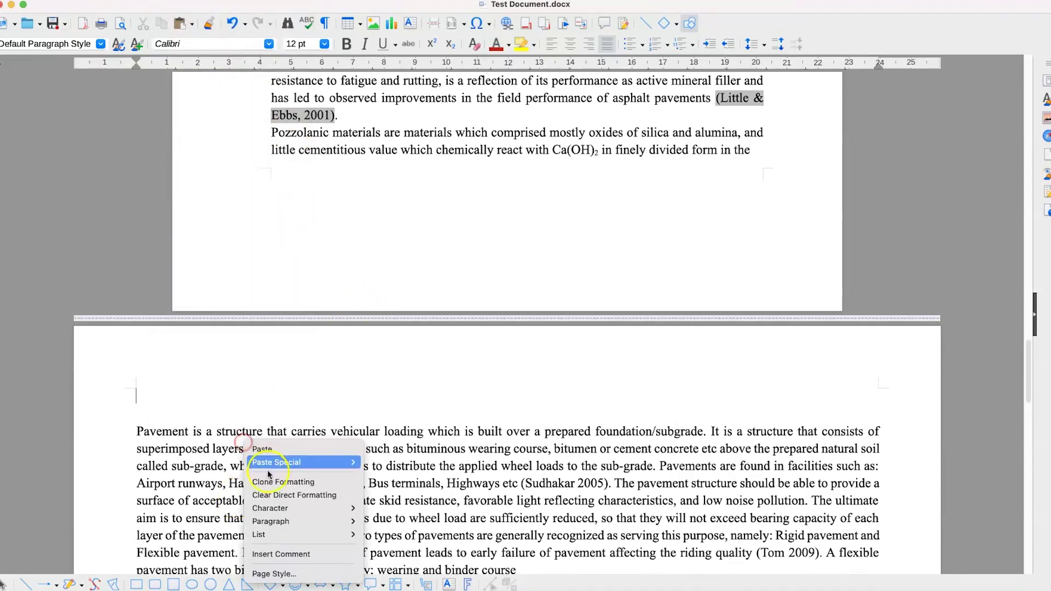
left_click(272, 572)
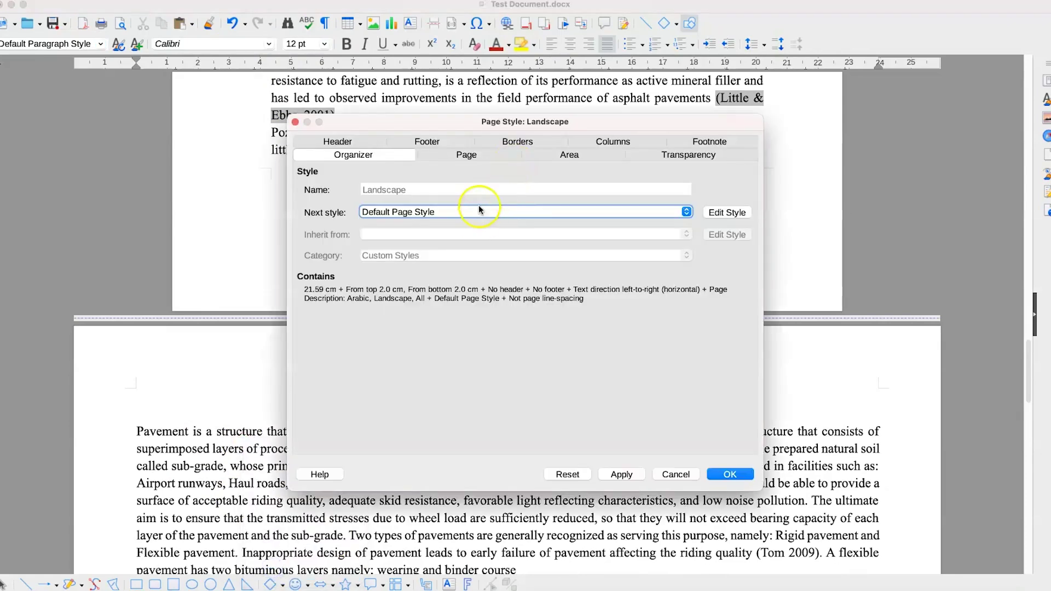
left_click(481, 211)
left_click(481, 219)
left_click(624, 474)
left_click(434, 211)
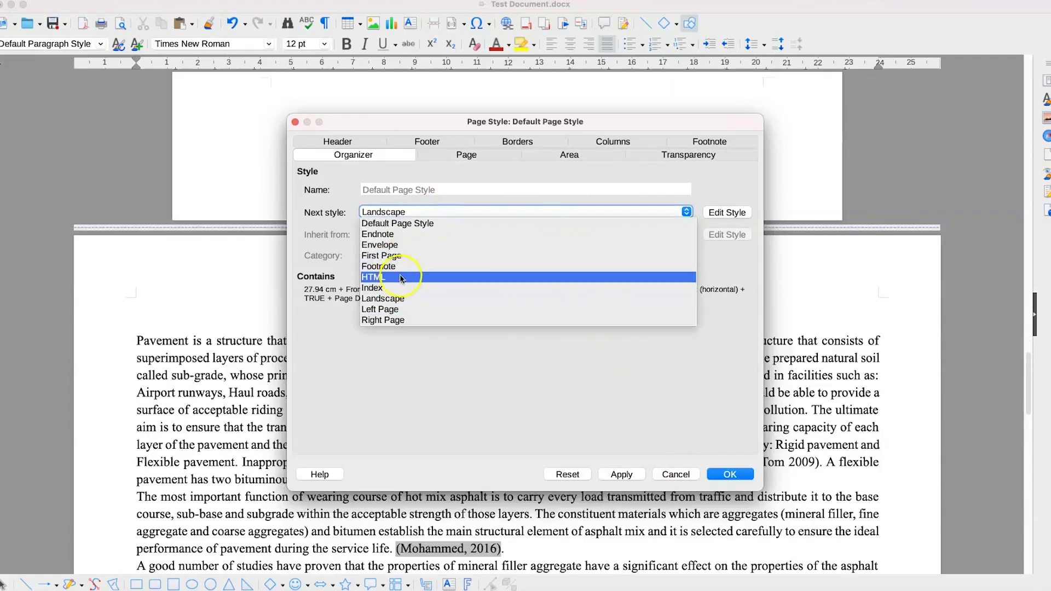
left_click(423, 230)
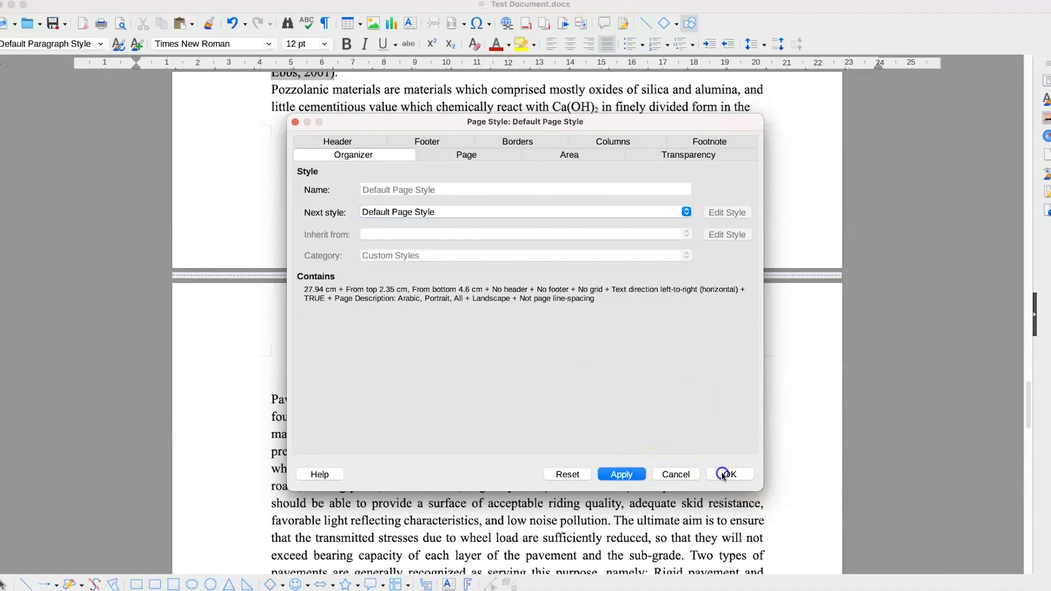
left_click(635, 476)
left_click(733, 474)
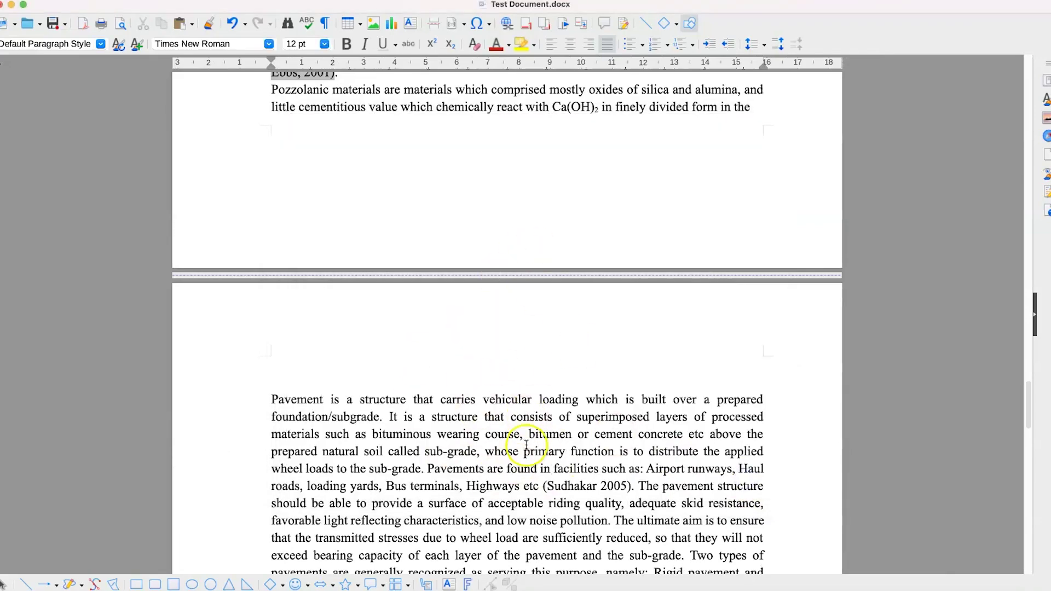
scroll(526, 438, "down", 3)
scroll(531, 435, "up", 4)
scroll(535, 432, "down", 8)
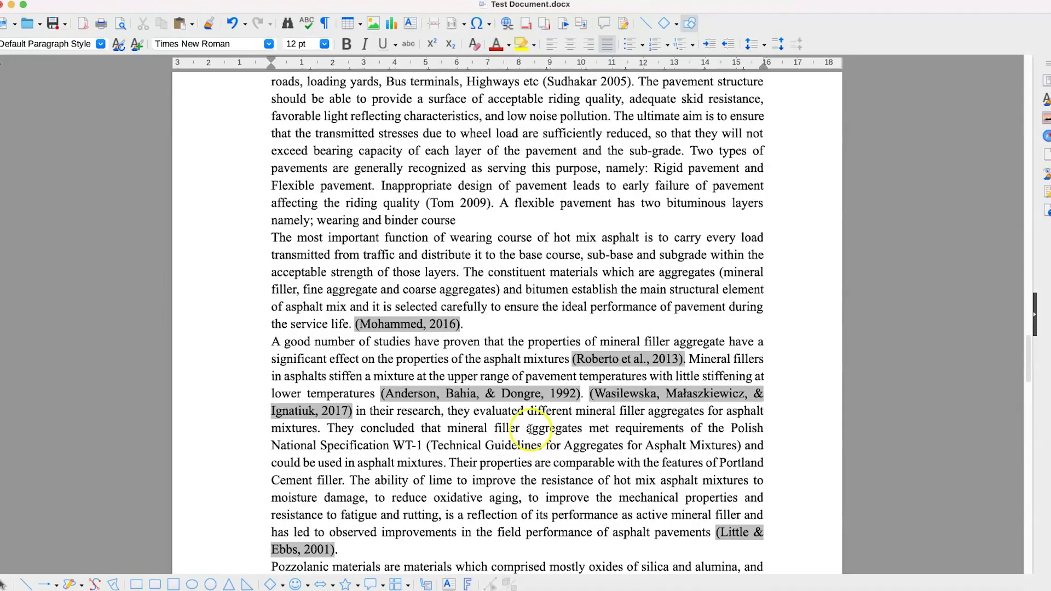
scroll(534, 430, "up", 10)
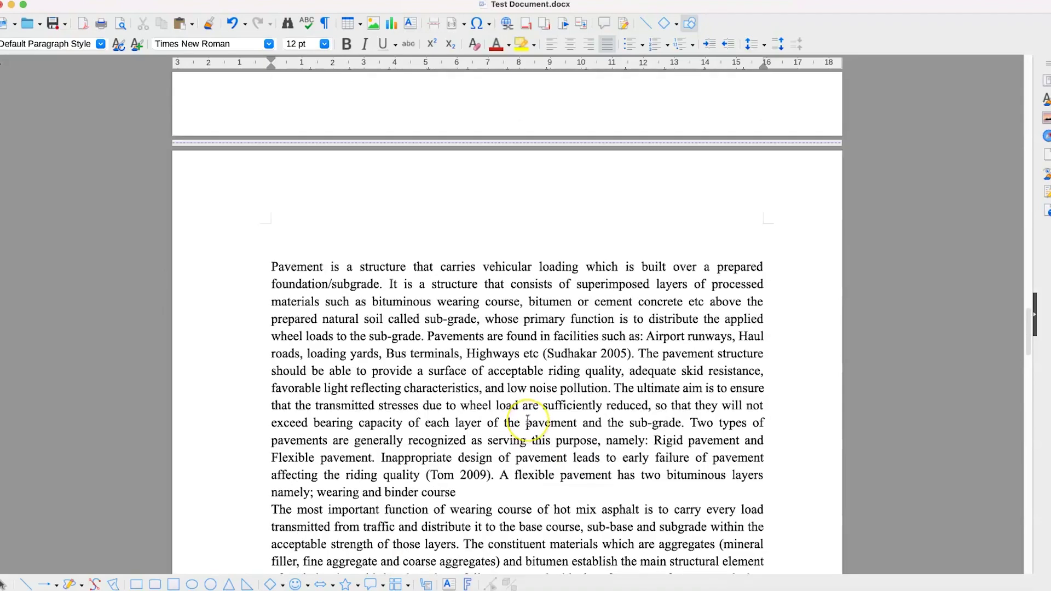
scroll(529, 422, "down", 10)
scroll(529, 420, "up", 10)
scroll(529, 419, "up", 10)
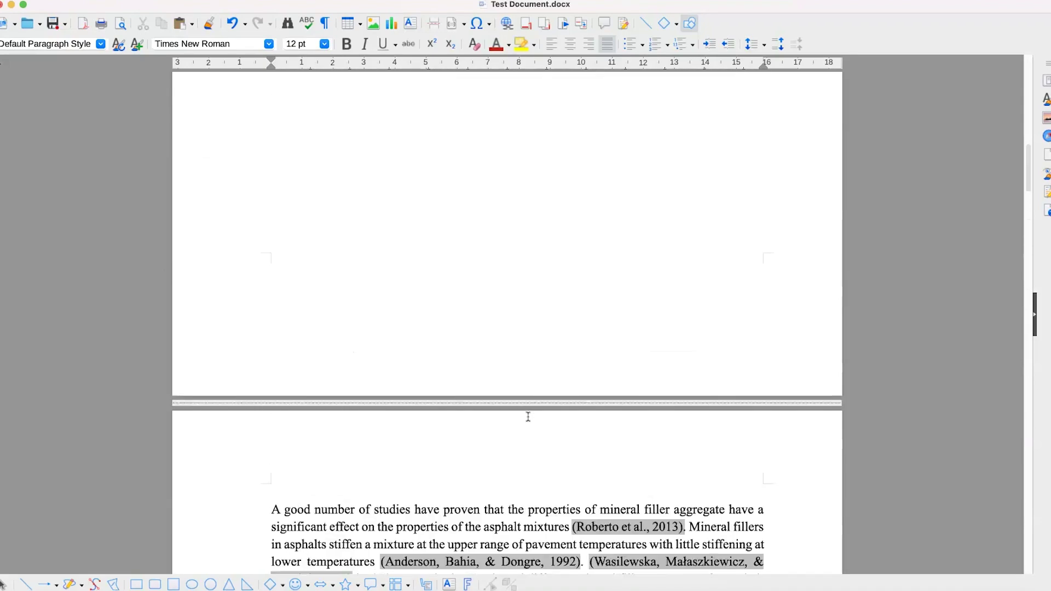
scroll(528, 417, "down", 8)
left_click(170, 0)
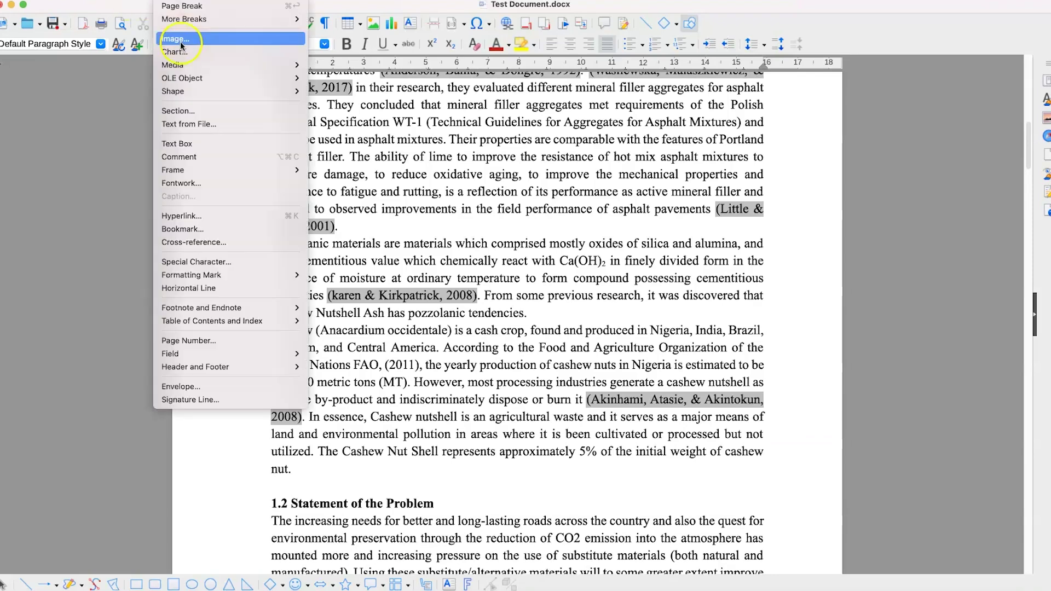
mouse_move(189, 19)
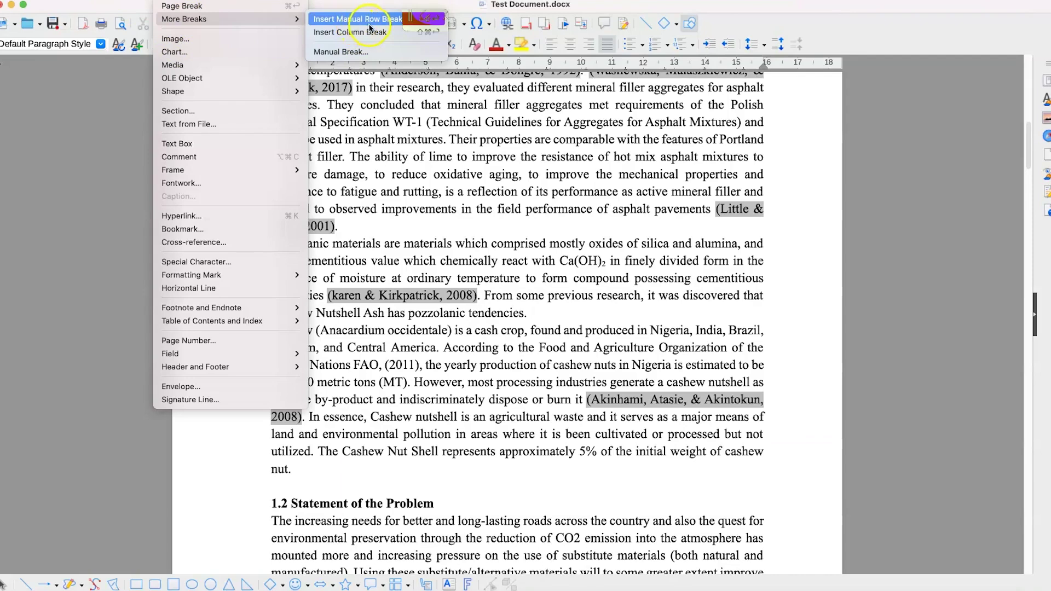
left_click(377, 51)
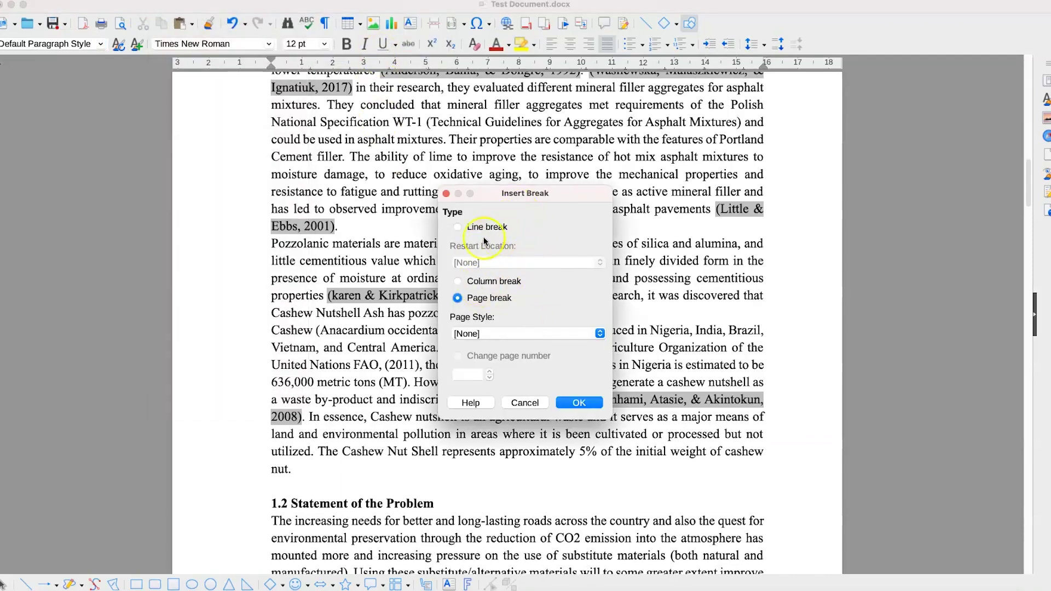
left_click(459, 228)
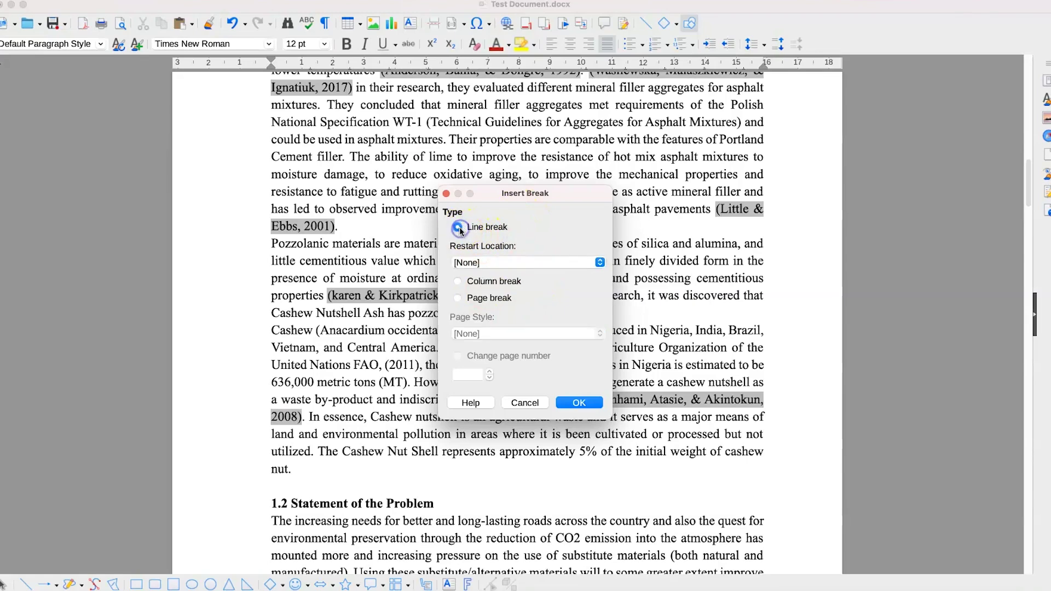
left_click(563, 264)
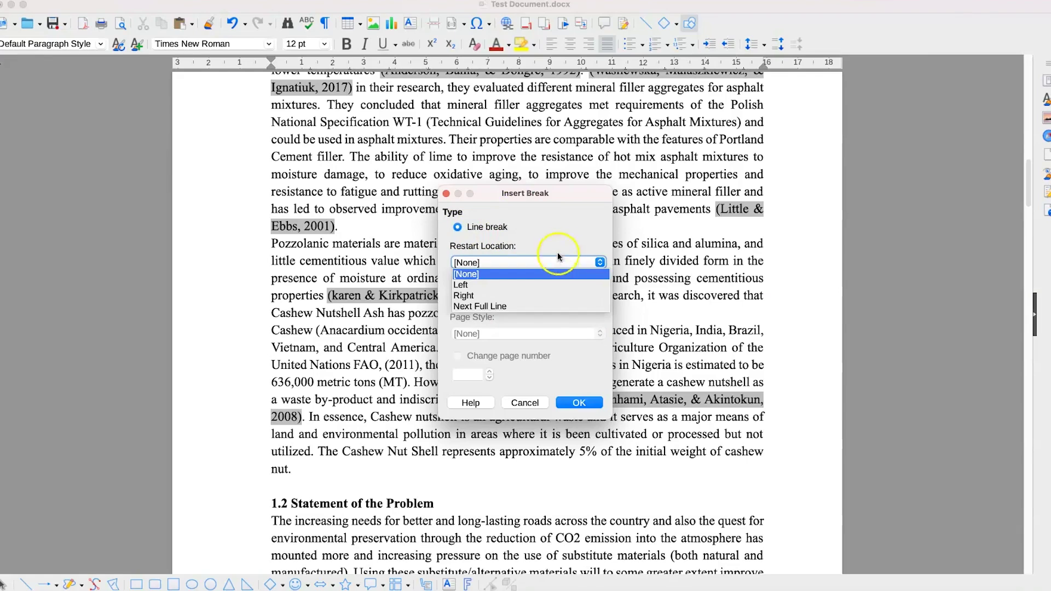
left_click(559, 242)
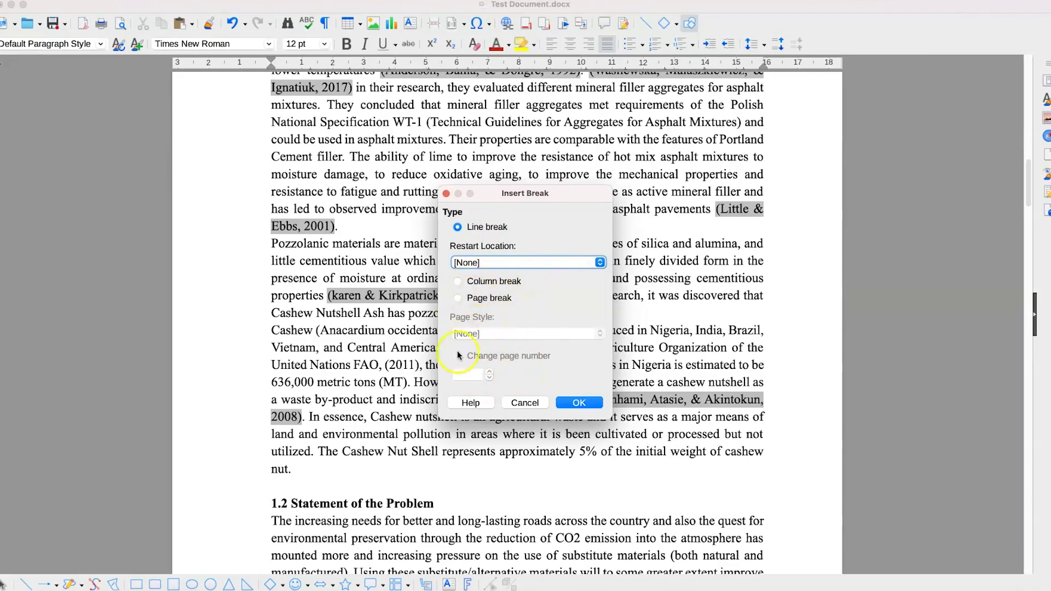
left_click(524, 403)
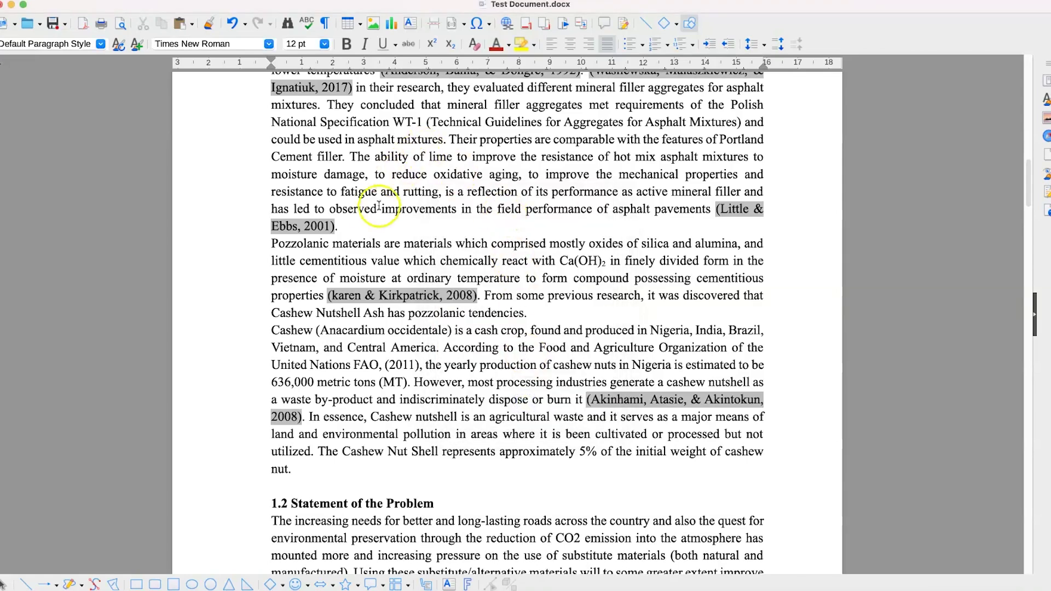